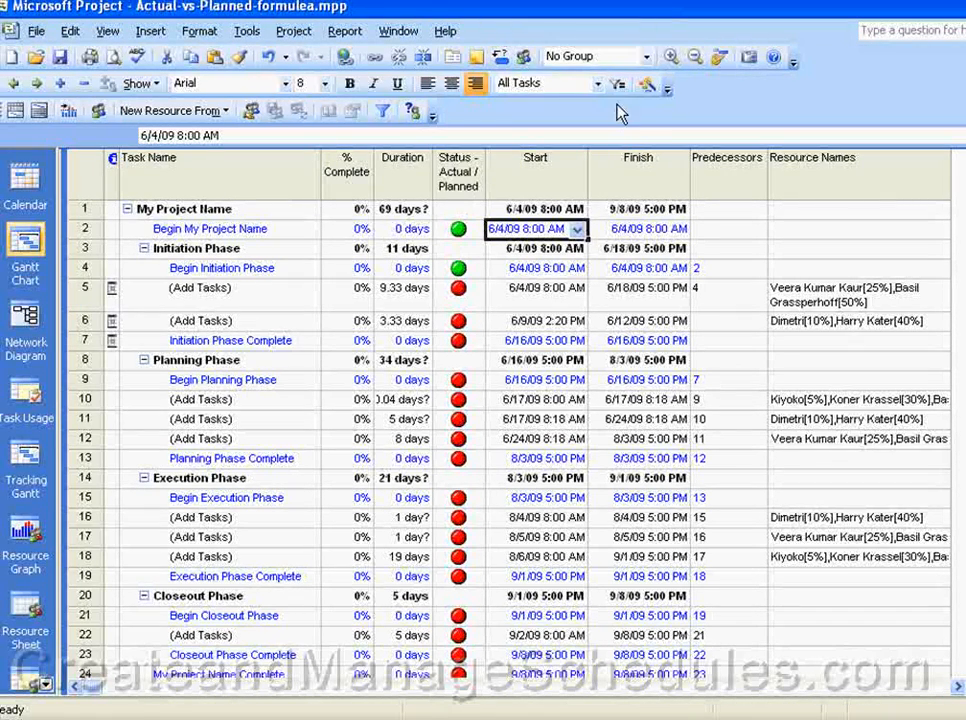
Step: Switch to Resource Leveling Schedule.mpp and open its custom fields settings
click(398, 31)
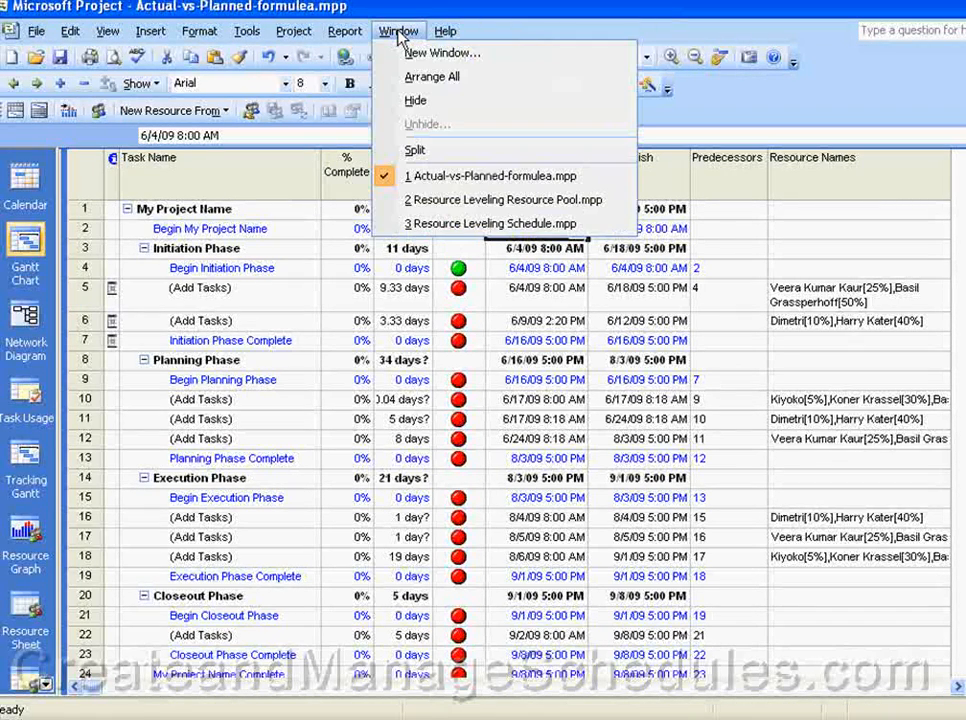
click(457, 223)
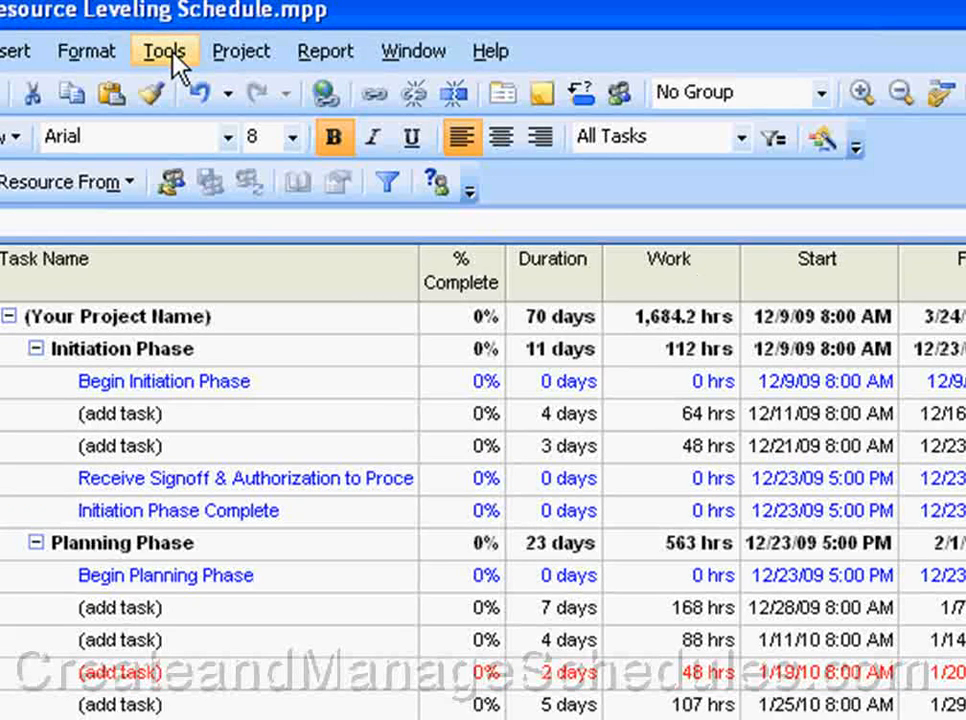
click(178, 65)
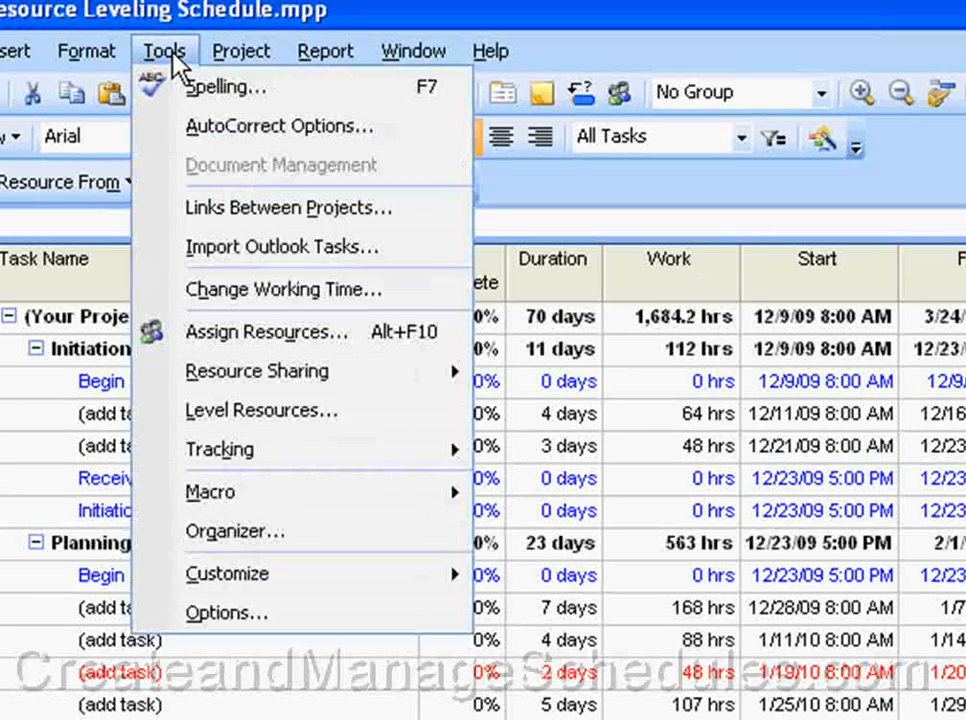
mouse_move(322, 568)
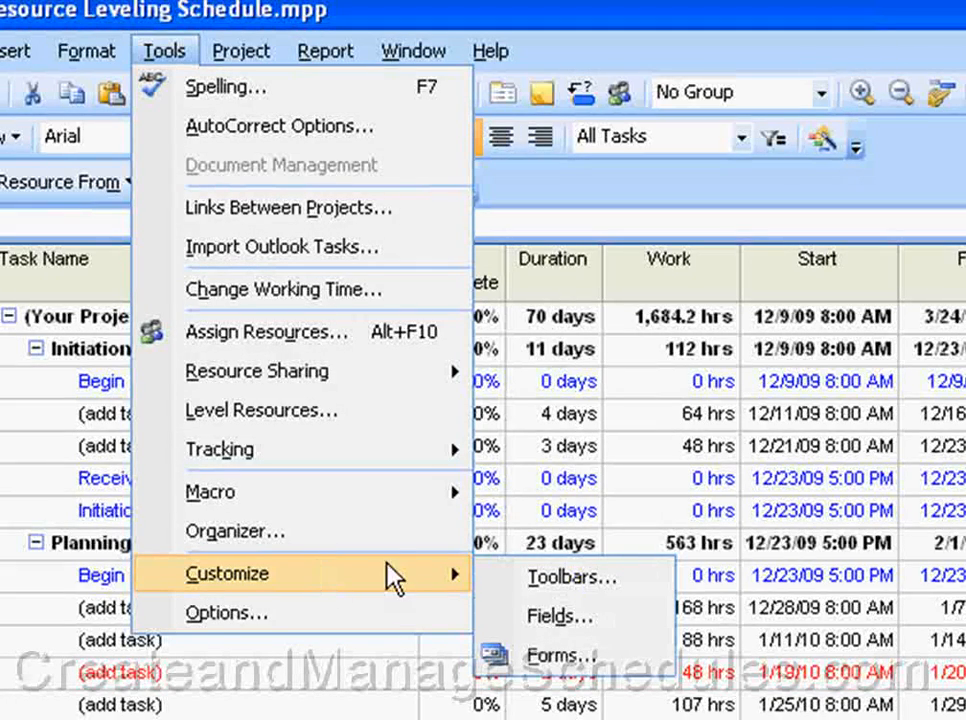
click(598, 618)
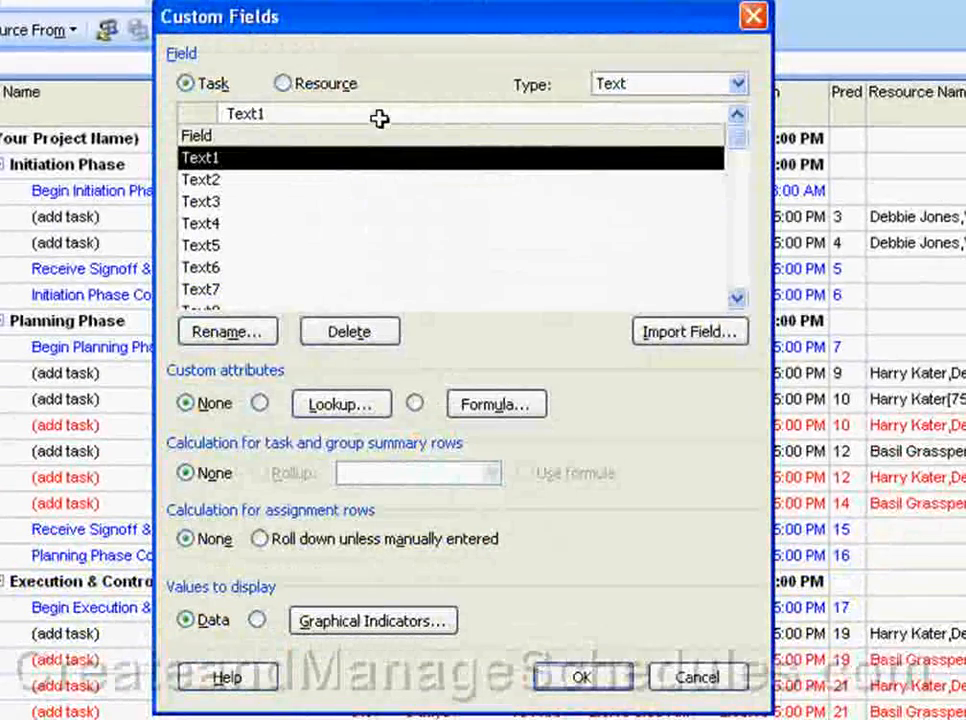
Step: Start importing a custom field, with Actual-vs-Planned-formulea.mpp as the source project
click(686, 336)
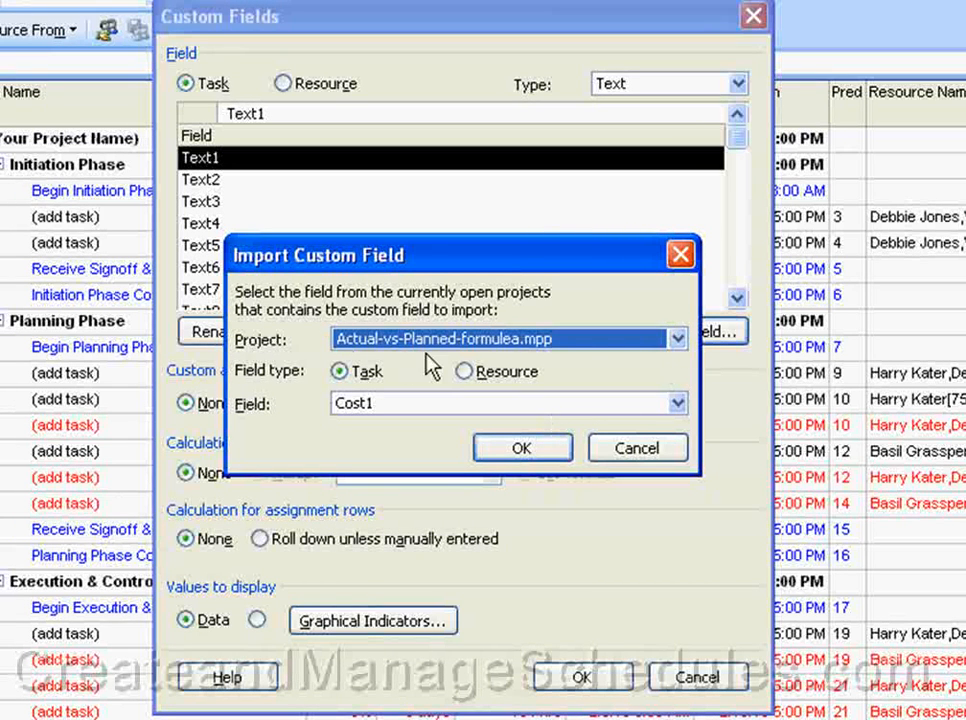
click(678, 340)
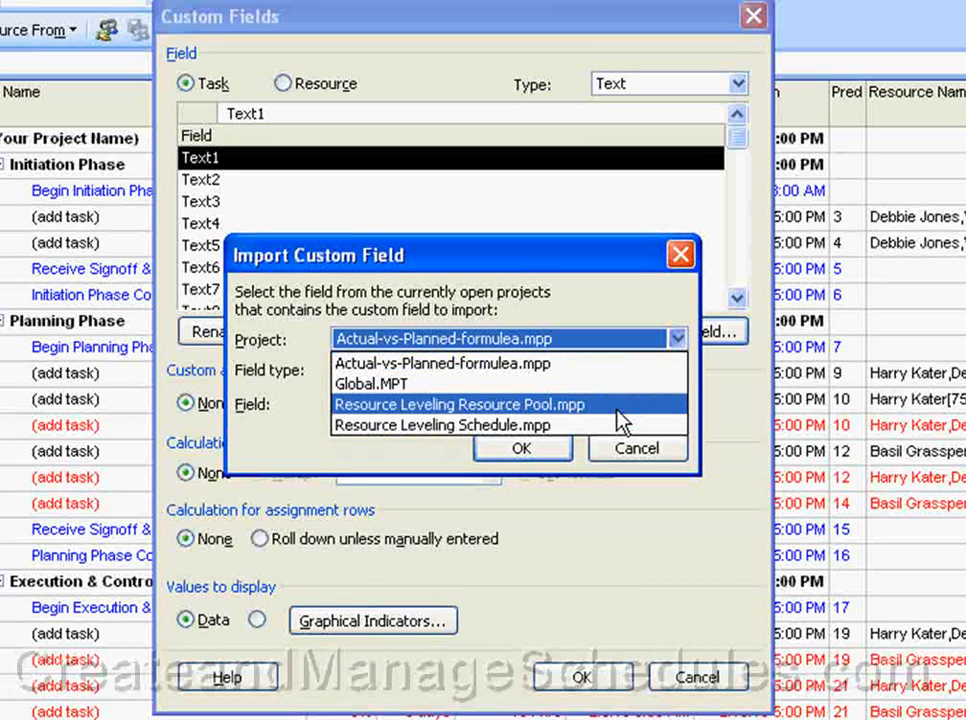
click(630, 364)
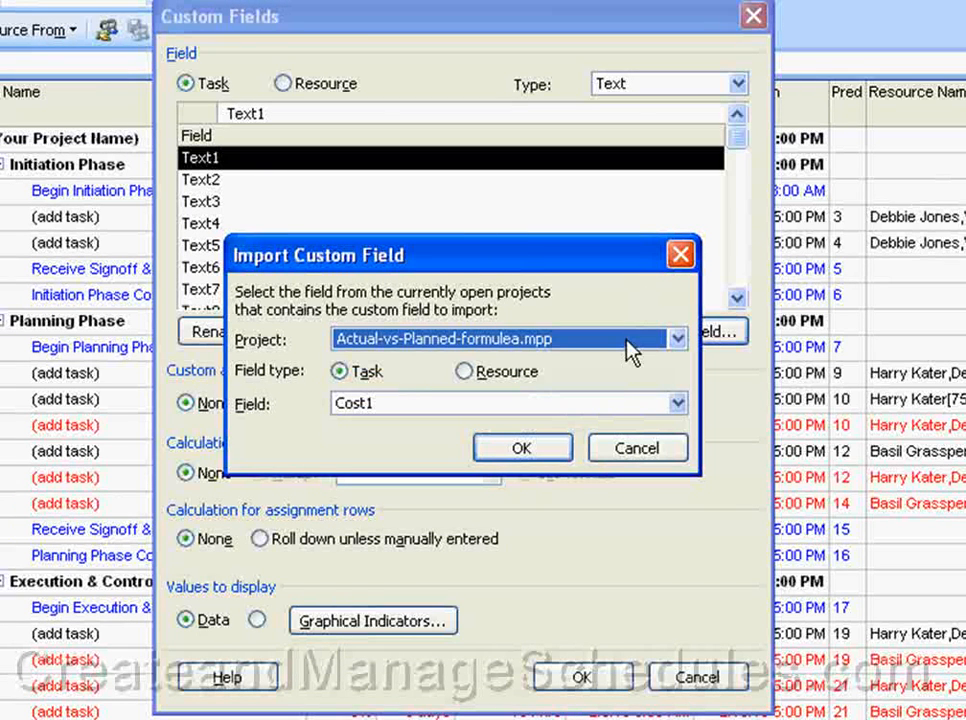
click(679, 343)
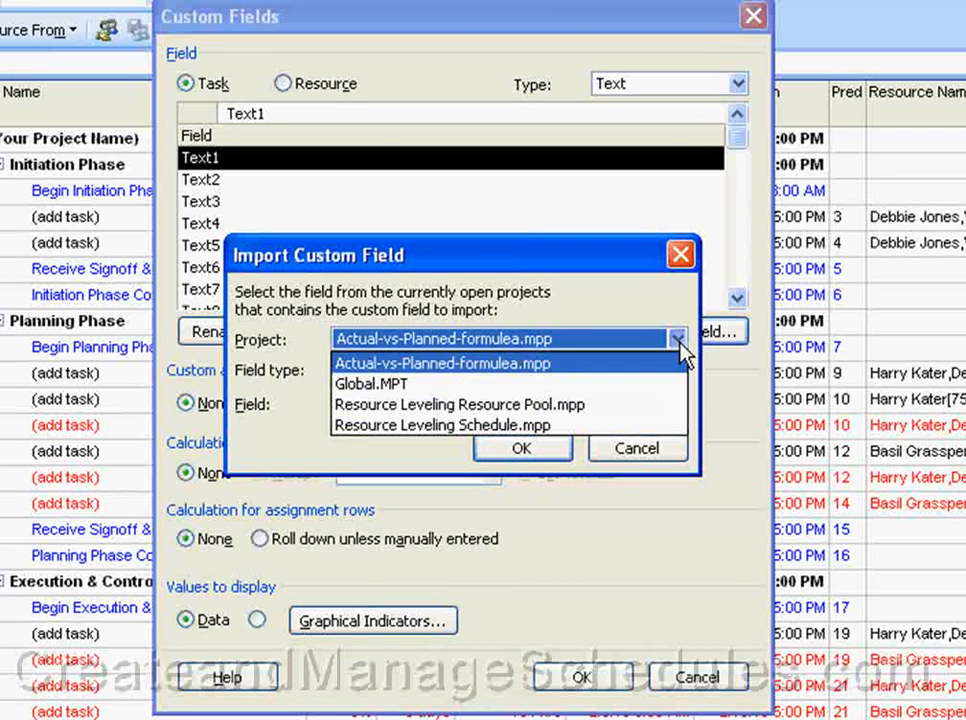
click(563, 372)
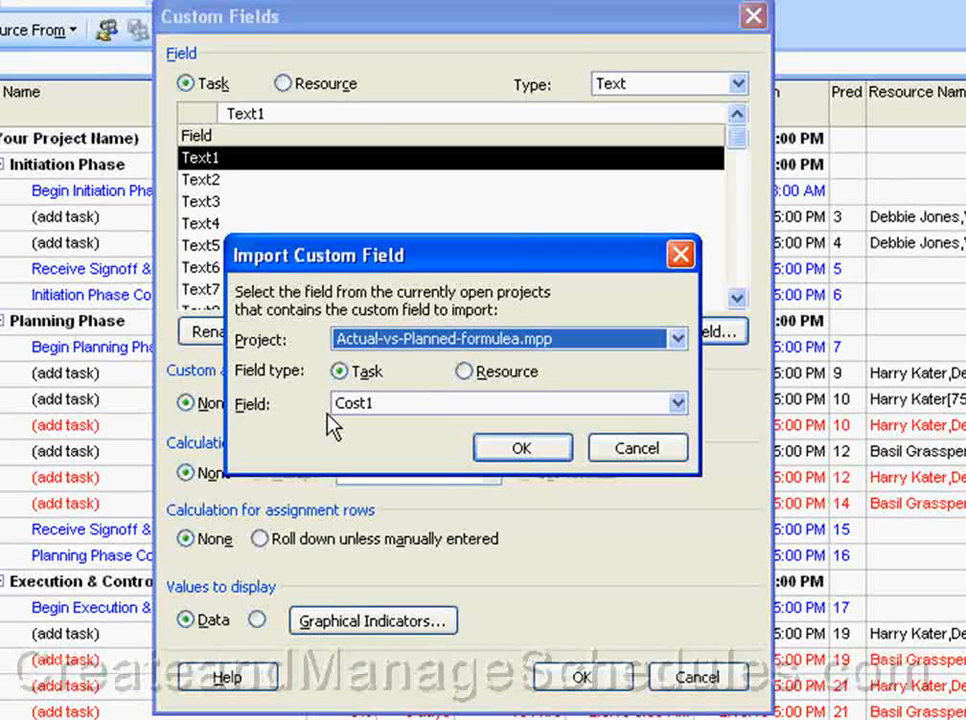
Step: Import the task field Status - Actual vs. Planned Number1 (Number1) from the source project
click(676, 405)
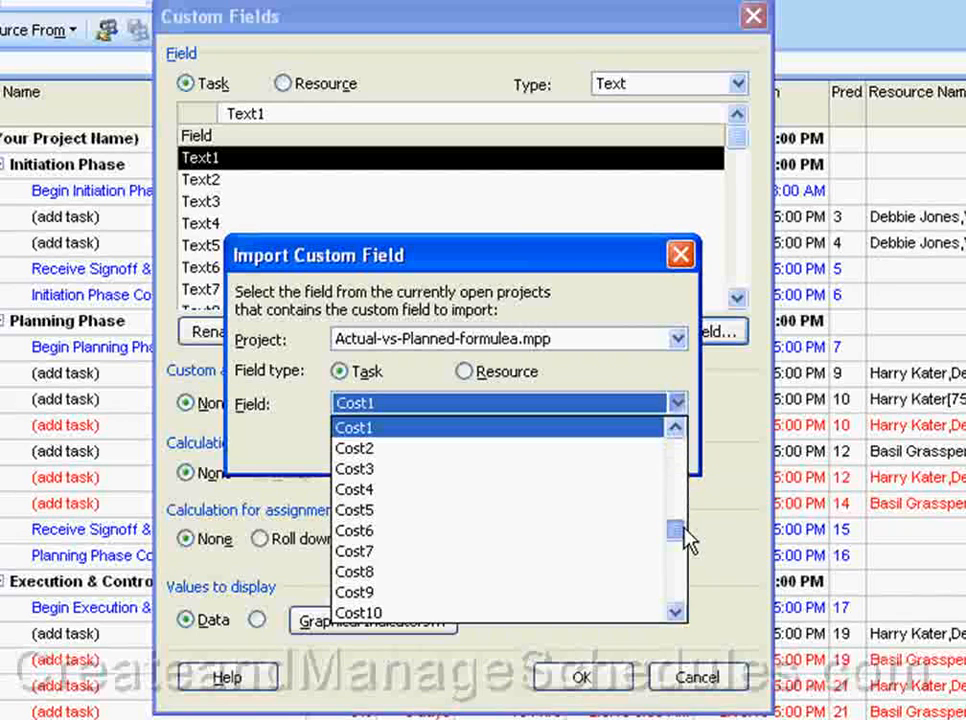
click(676, 428)
click(676, 428)
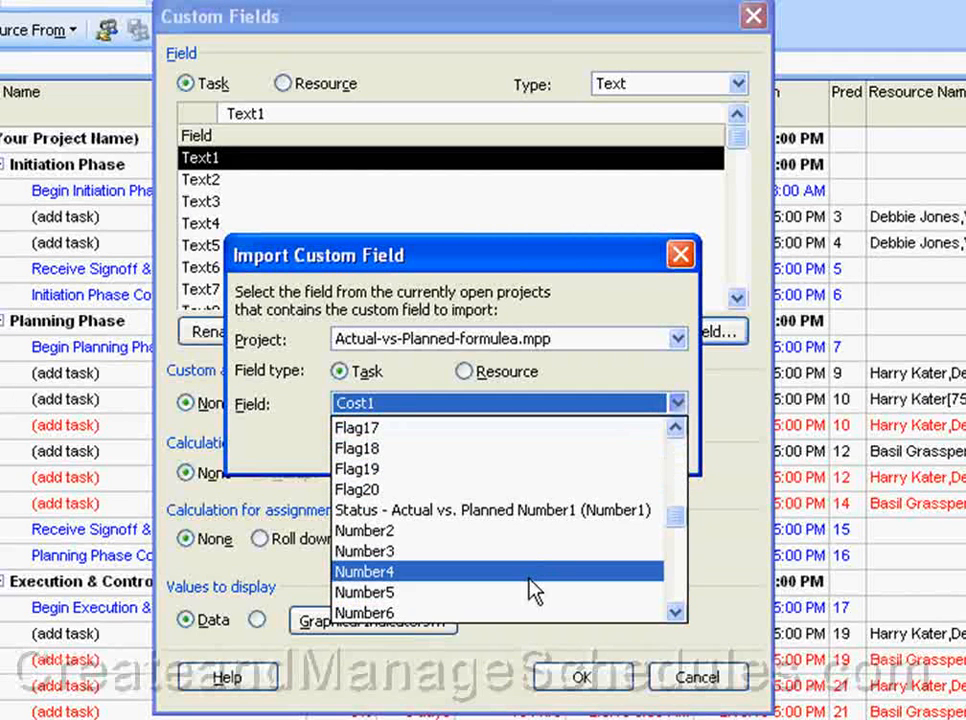
click(520, 511)
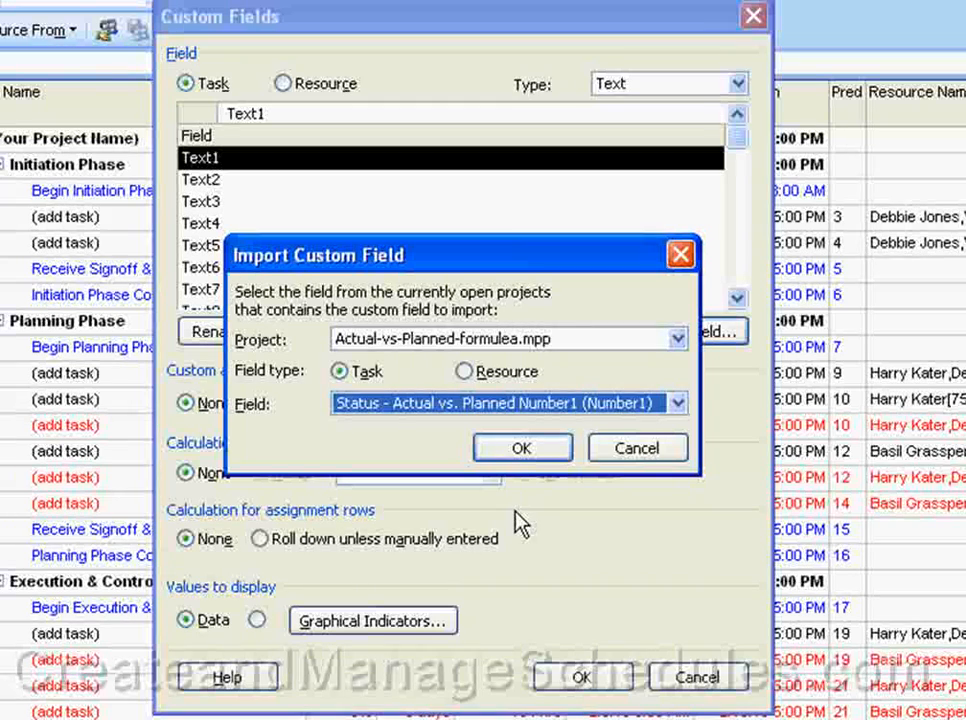
key(Return)
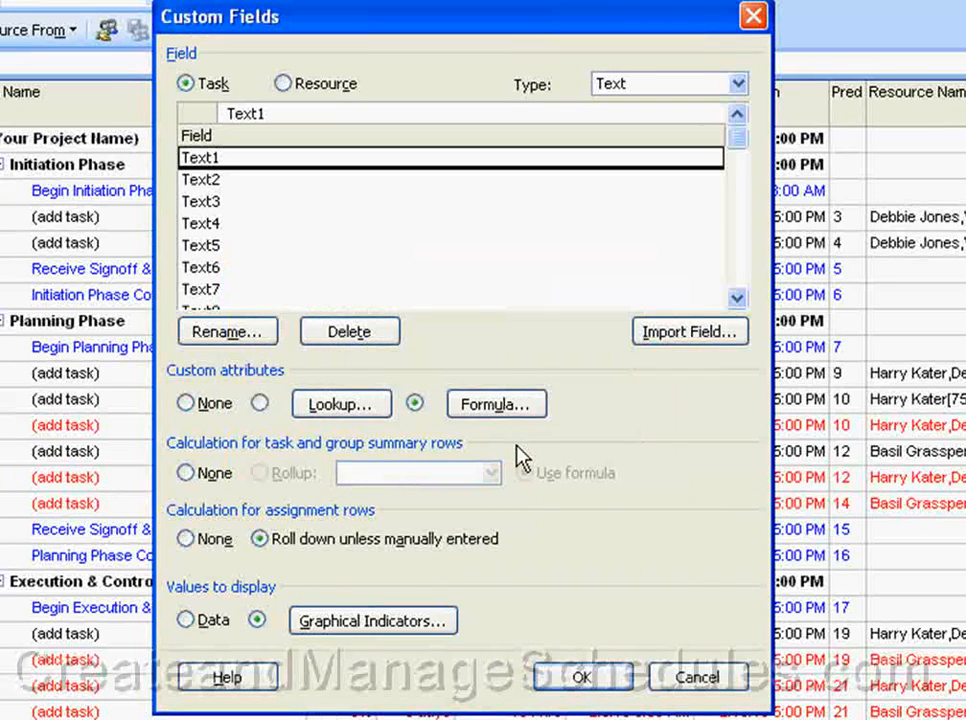
Step: Check the Number-type custom fields for the imported status field and accept the custom fields settings
click(645, 179)
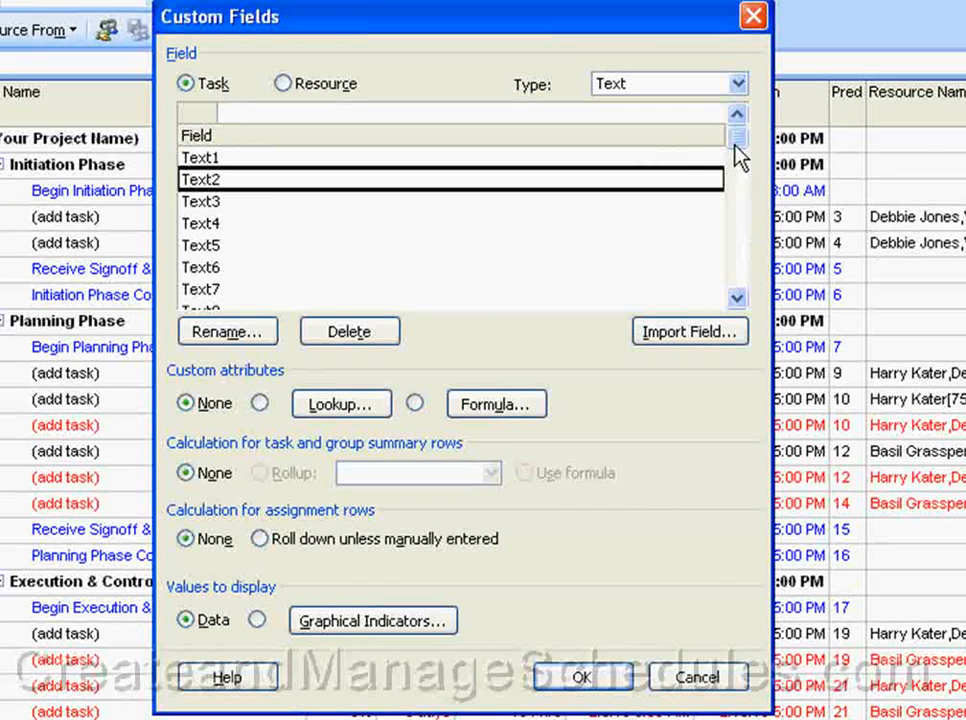
drag(737, 150, 737, 296)
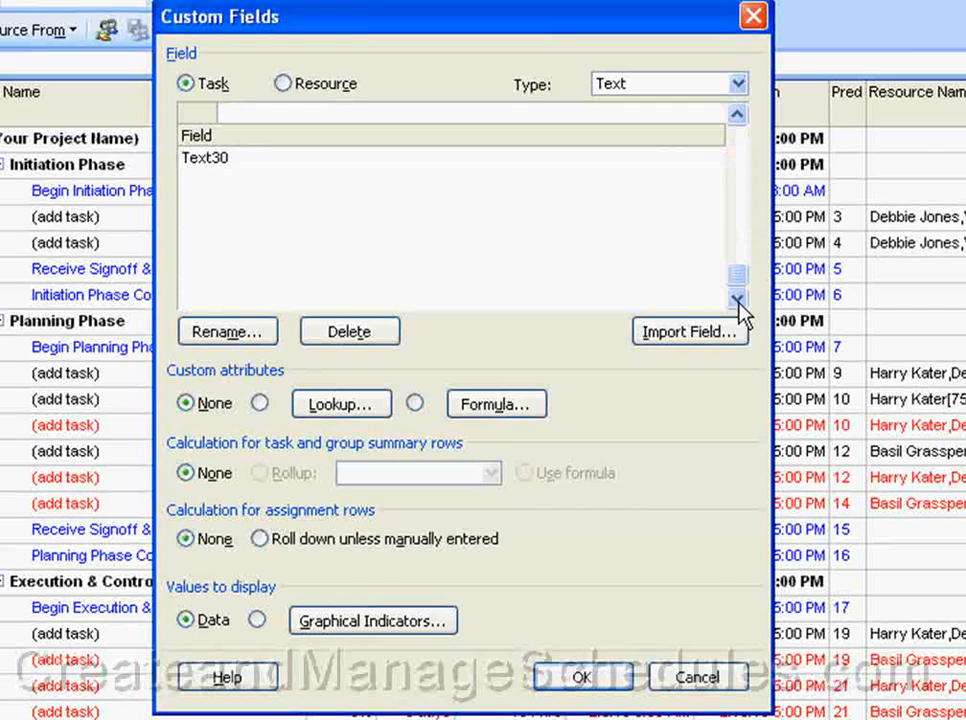
click(738, 138)
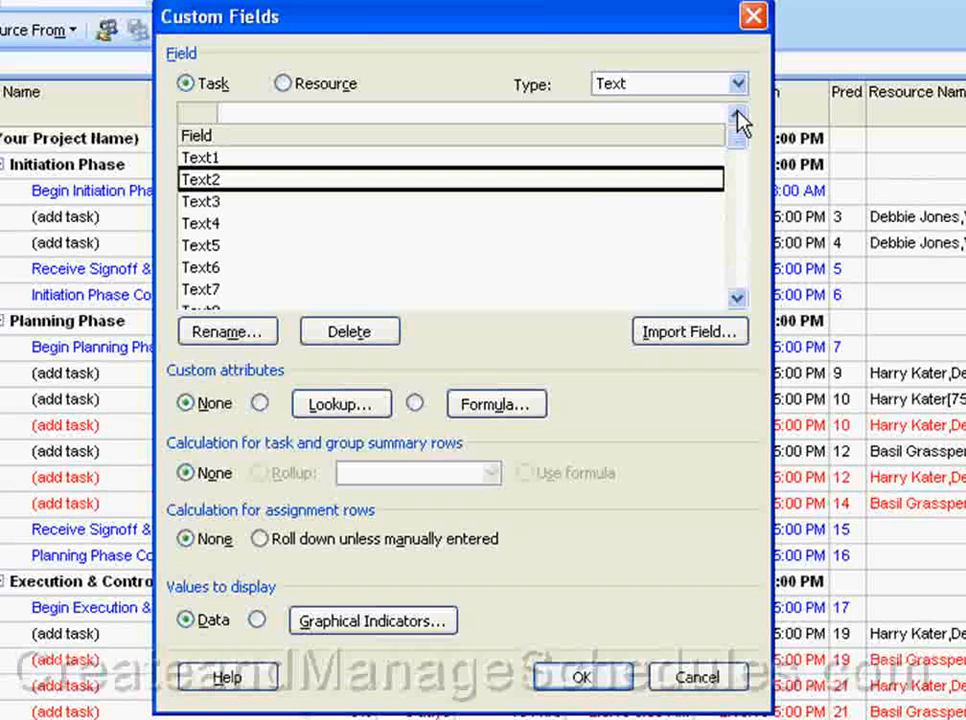
click(738, 84)
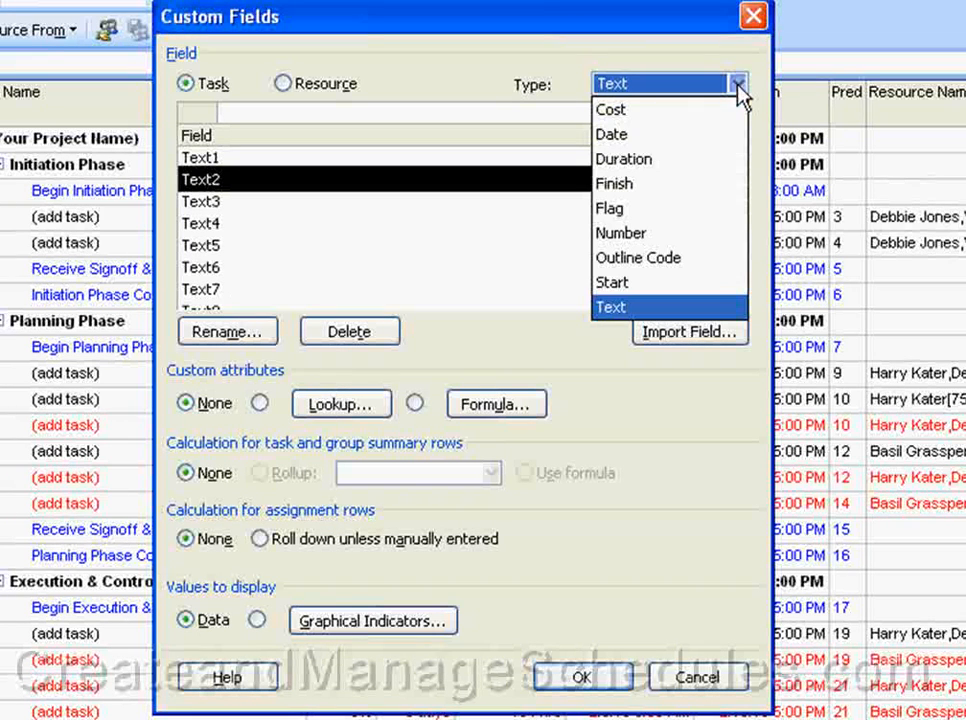
click(719, 234)
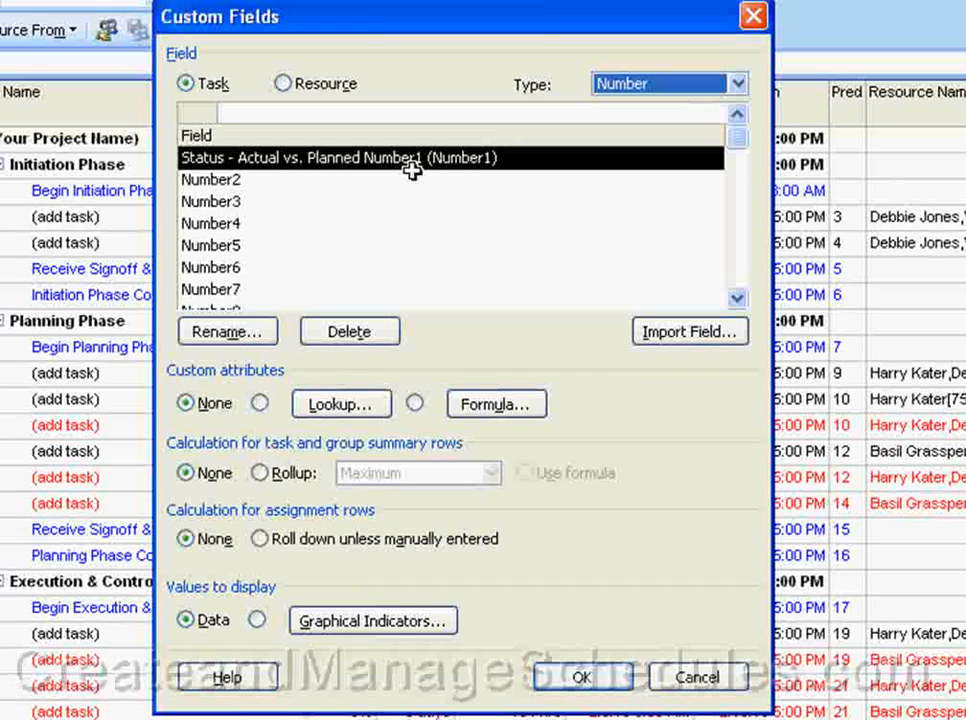
click(248, 181)
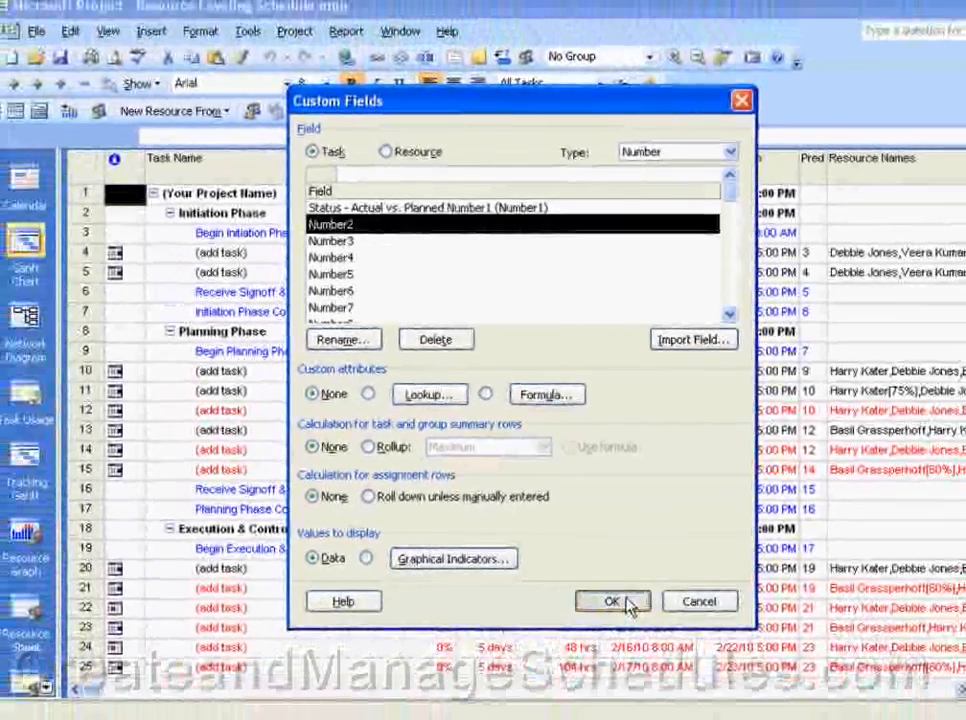
click(590, 657)
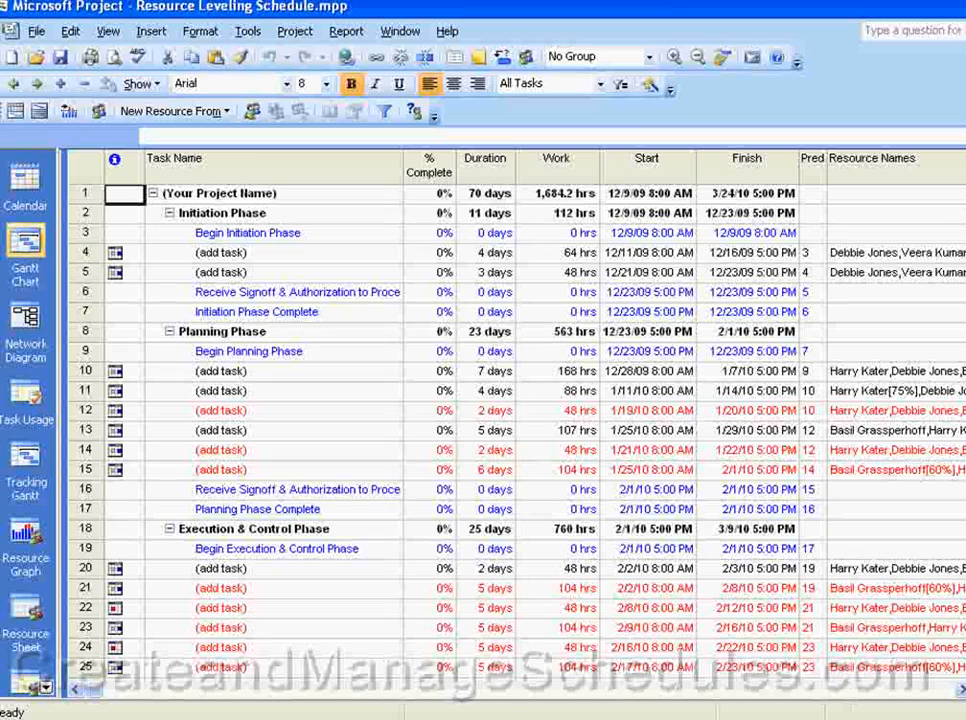
Step: Insert a column before Work that shows the field Number1 (Status - Actual vs. Planned Number1)
click(553, 166)
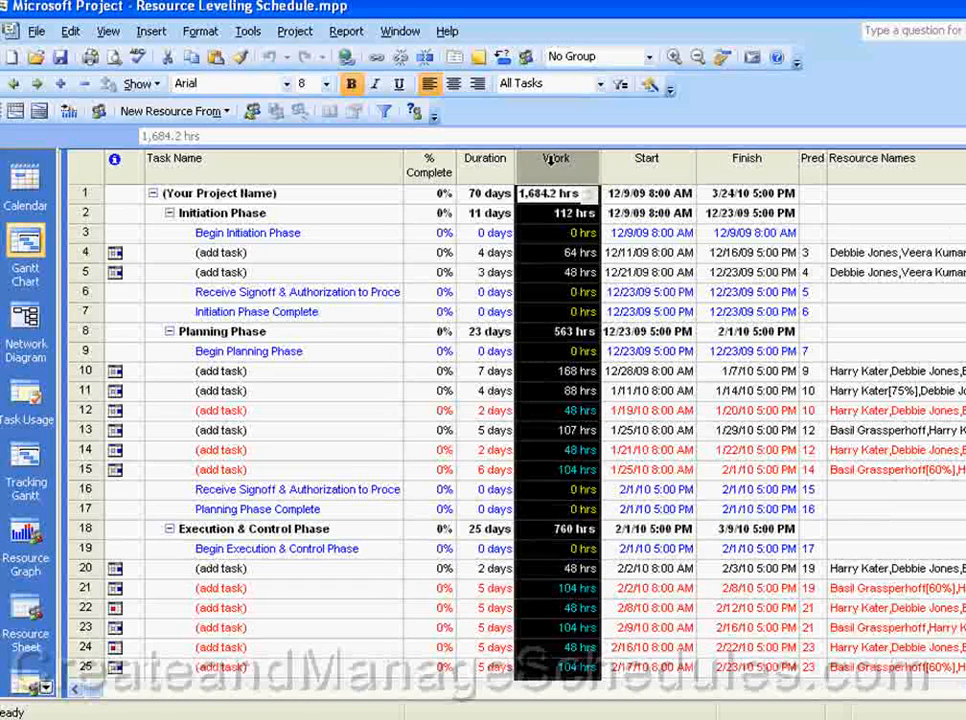
right_click(553, 174)
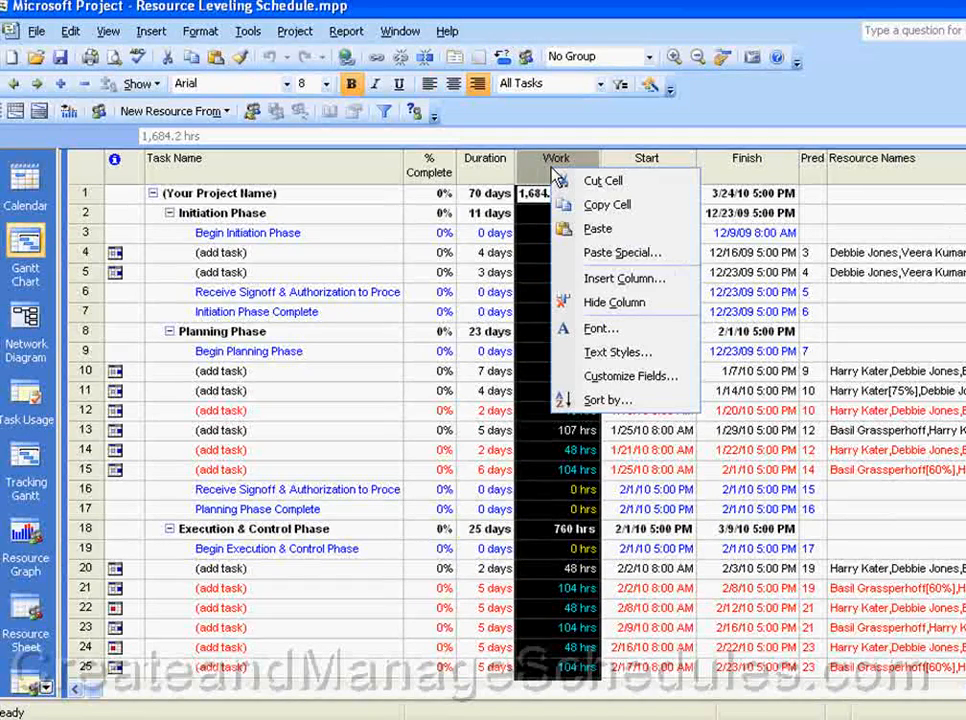
click(610, 282)
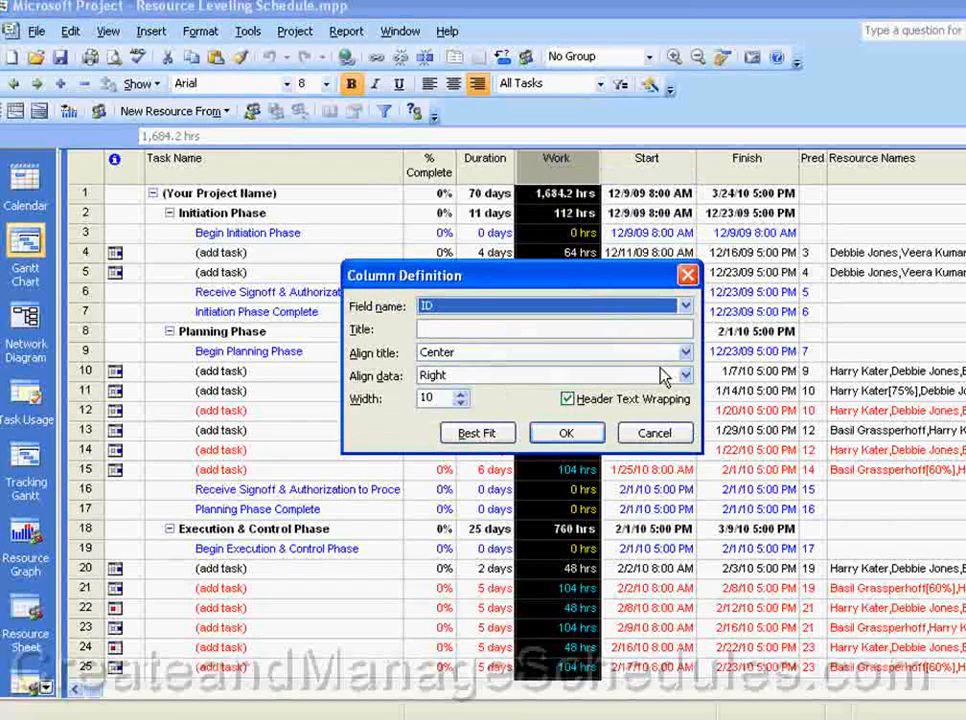
text(n ( Text11)
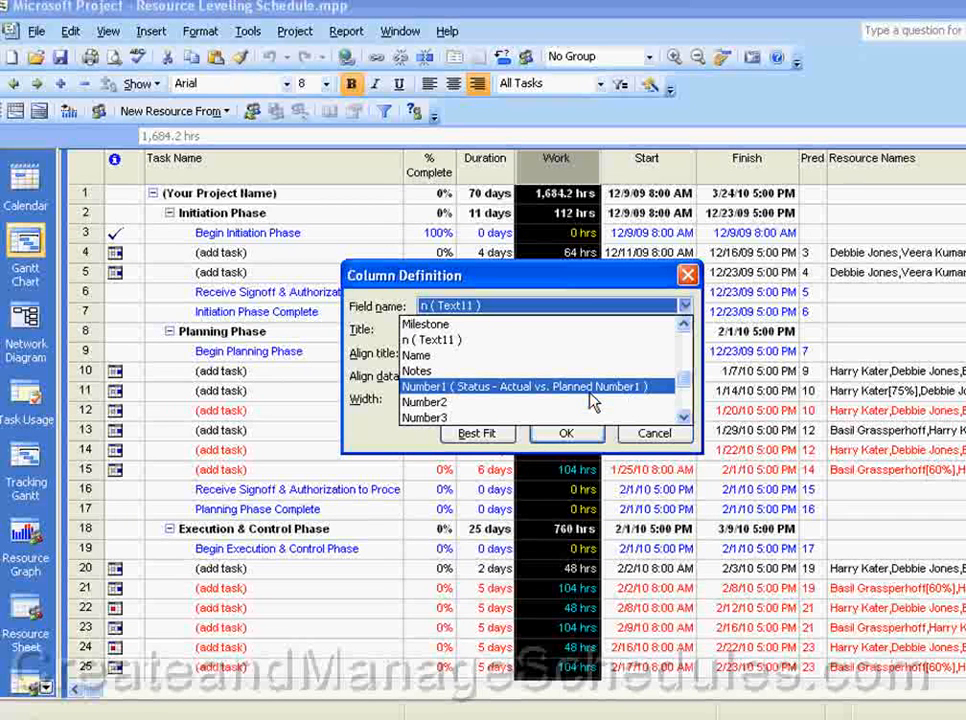
click(591, 398)
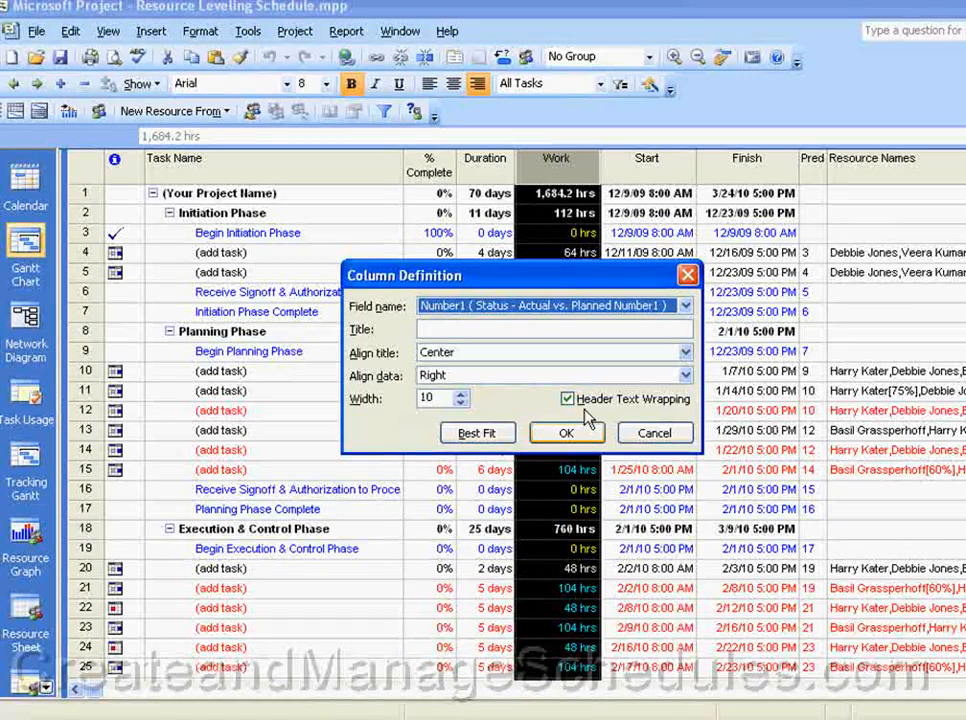
click(572, 436)
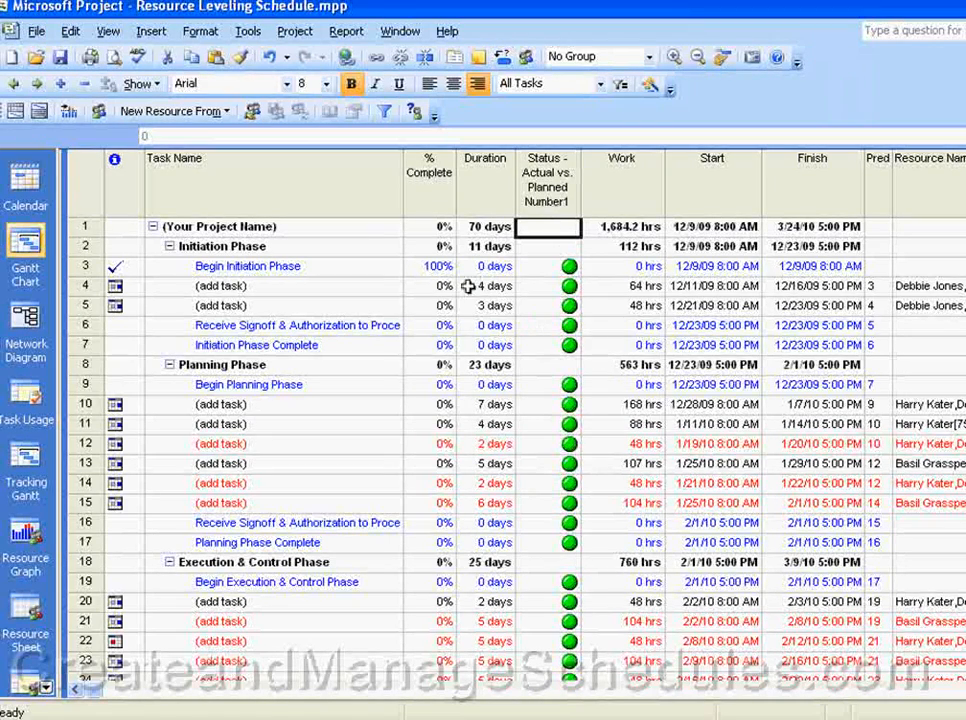
Step: Examine the formula and graphical indicator criteria of the new status column's custom field
click(545, 193)
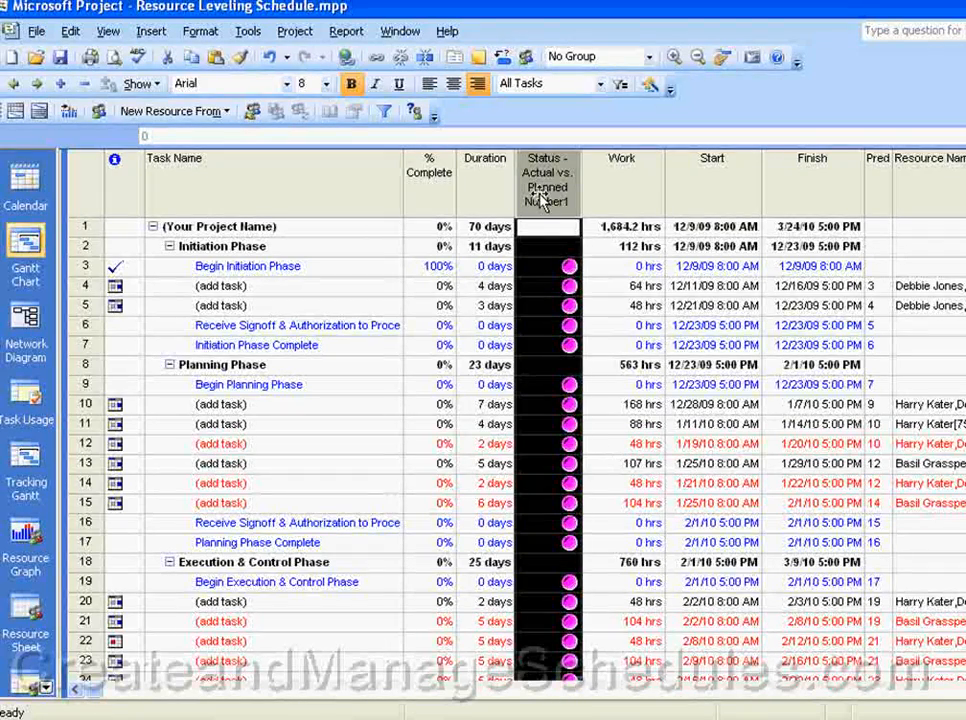
right_click(542, 200)
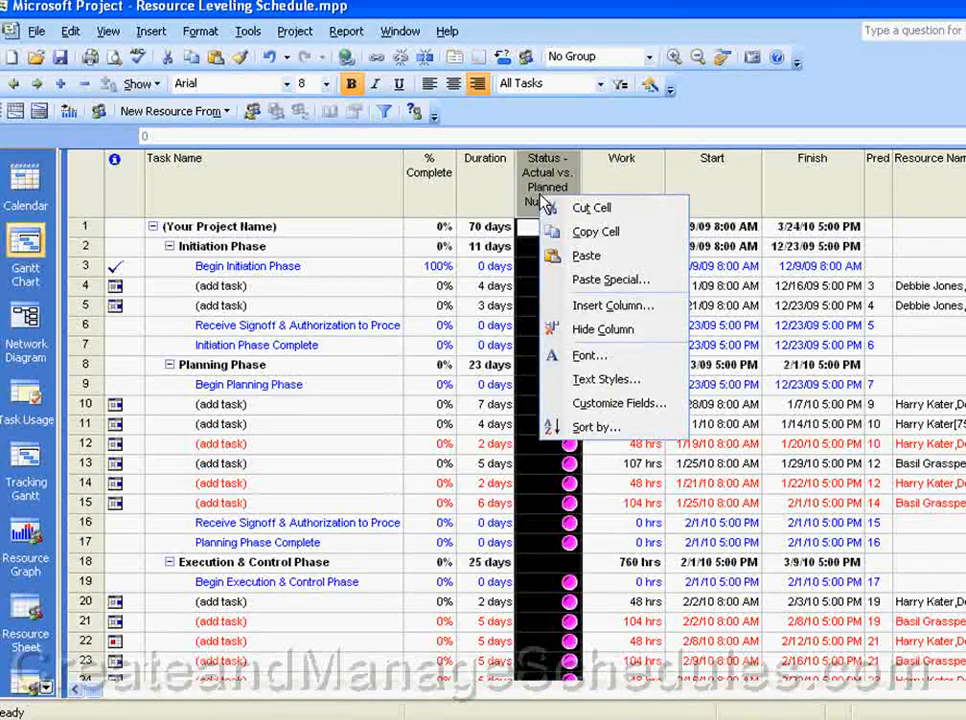
click(595, 403)
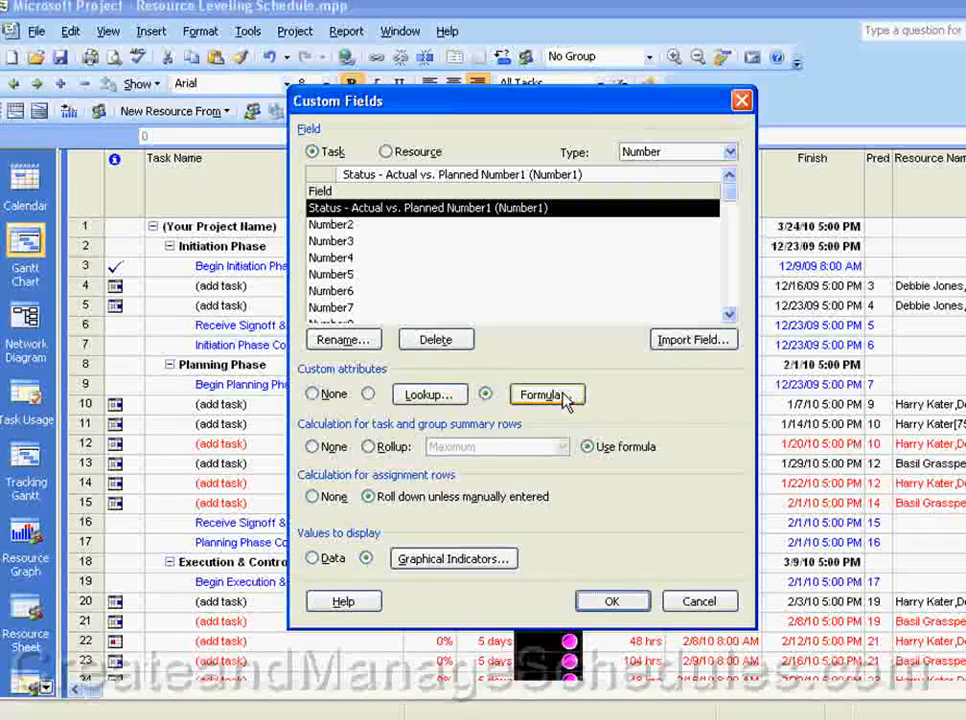
click(552, 395)
click(640, 478)
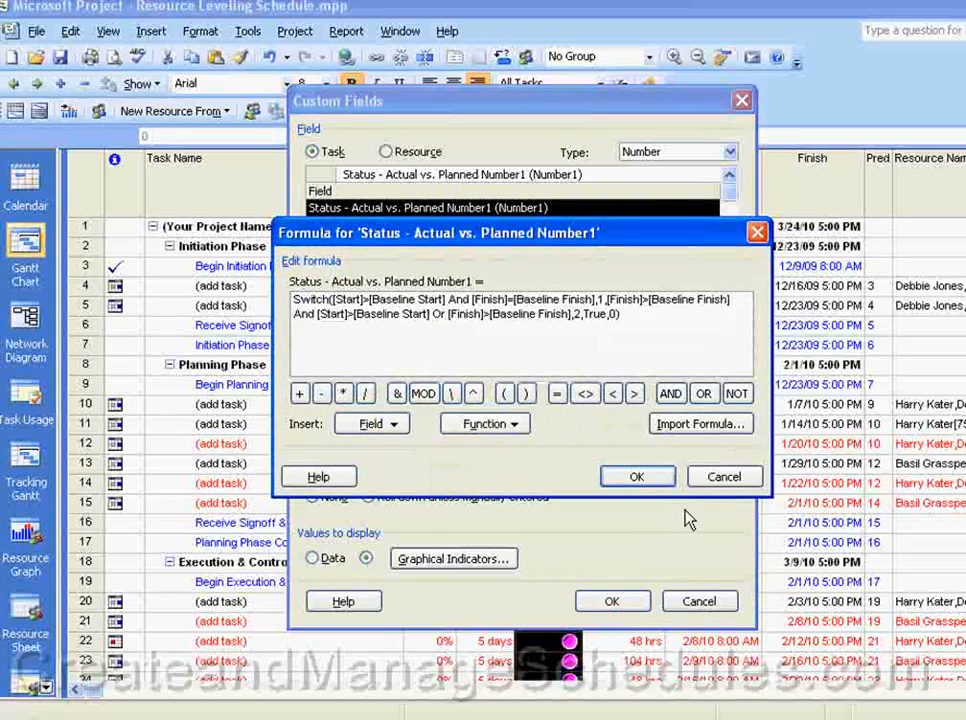
click(449, 561)
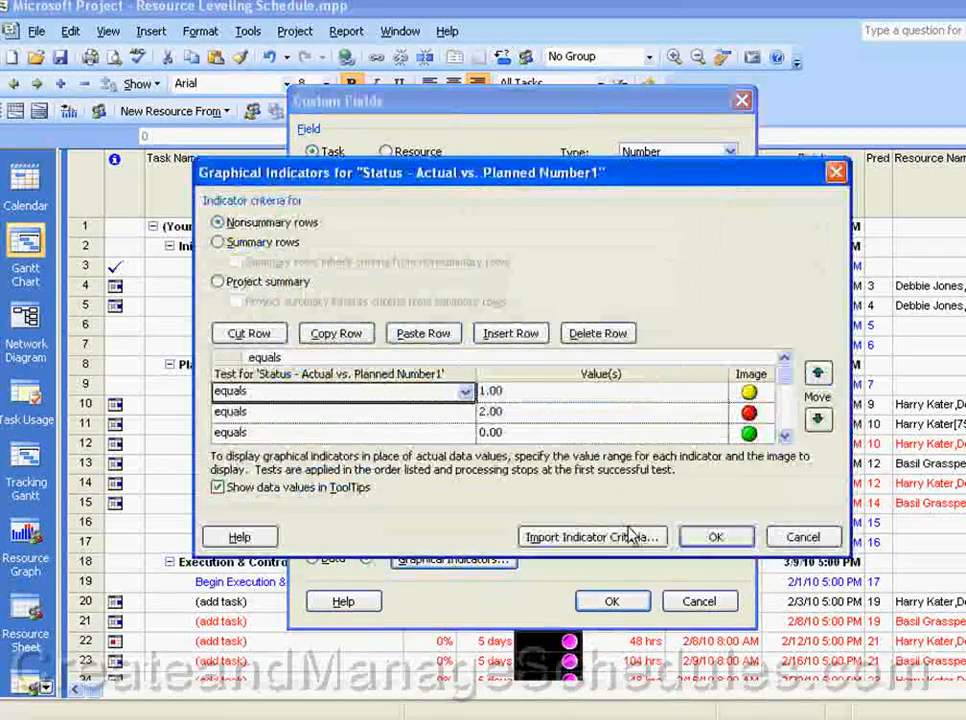
click(803, 538)
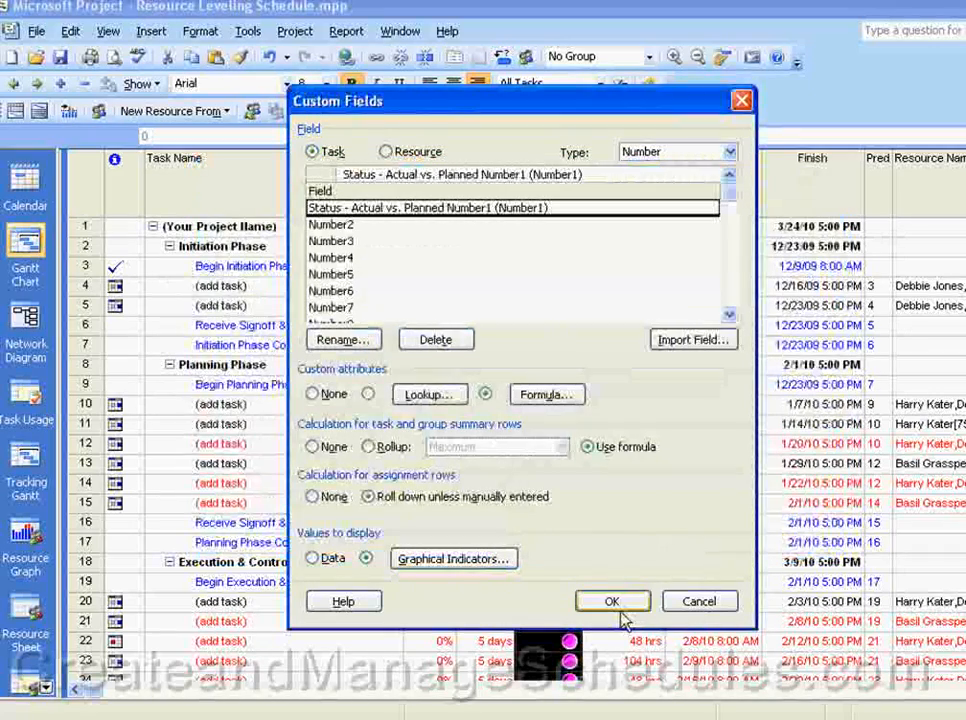
click(612, 603)
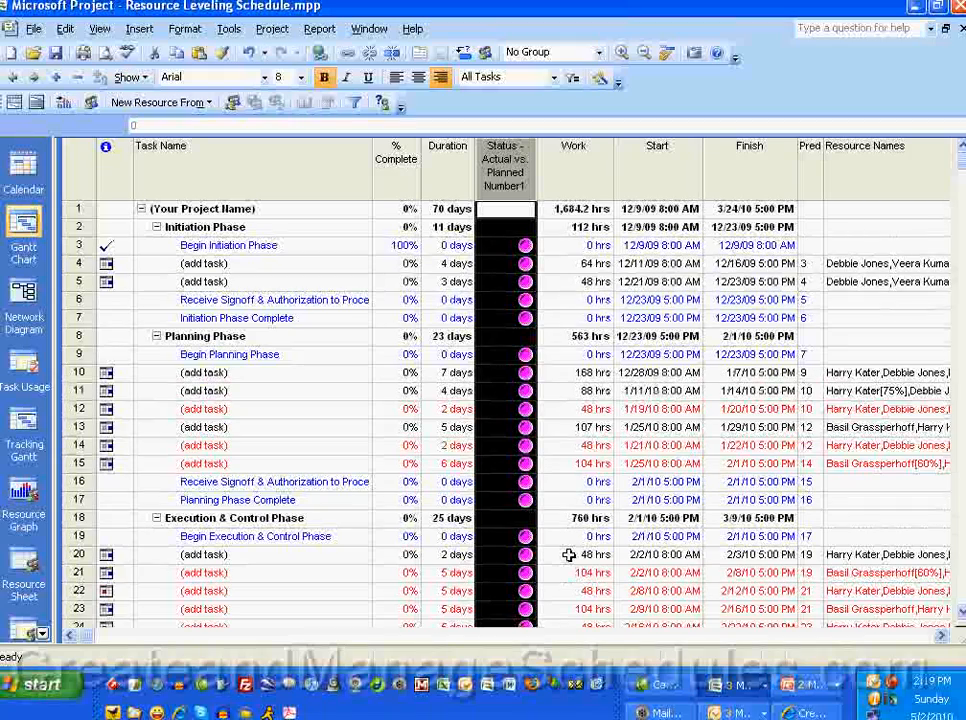
Step: Switch to the presentation at its Custom Fields slide
key(alt+Tab)
key(alt+Tab)
key(alt+Tab)
key(alt+Tab)
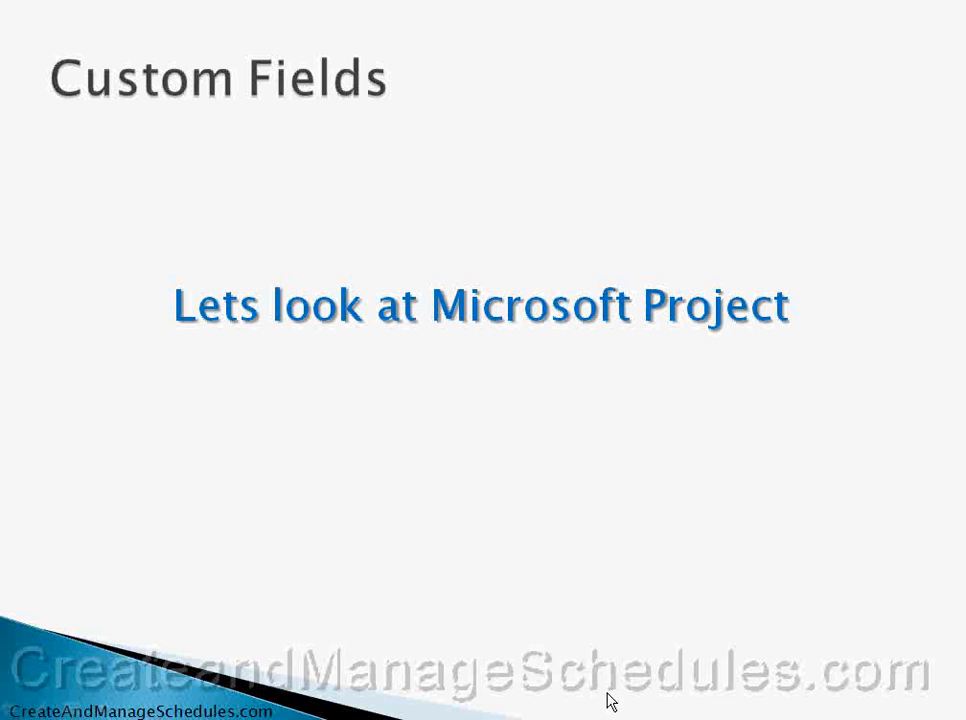
Step: Advance the presentation to the How to Import & Insert a Custom Field slide and switch back to Microsoft Project
click(582, 613)
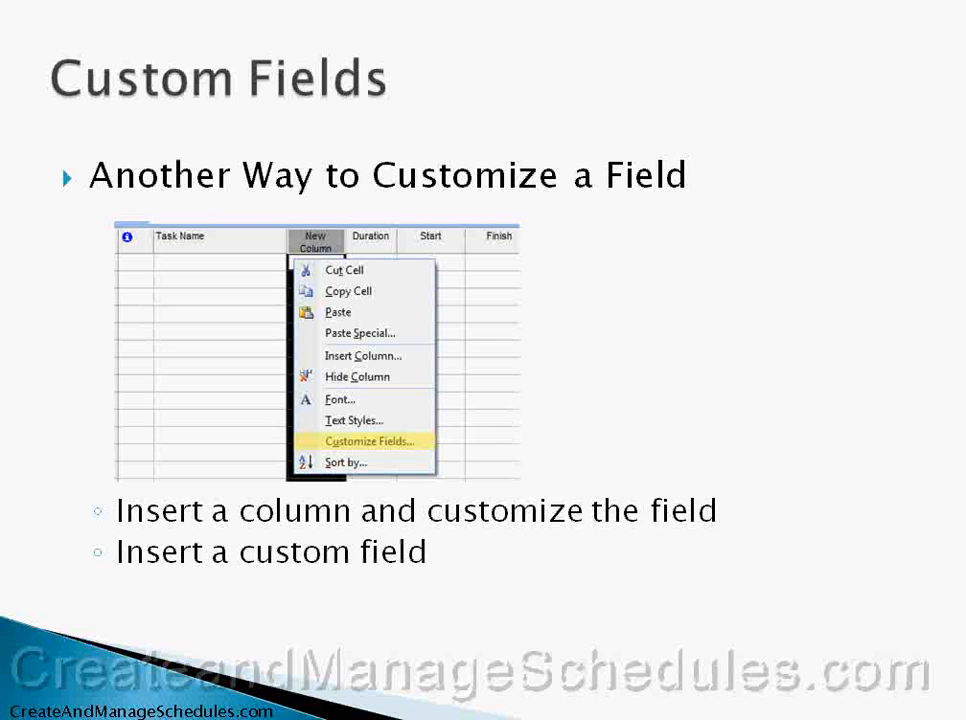
key(Right)
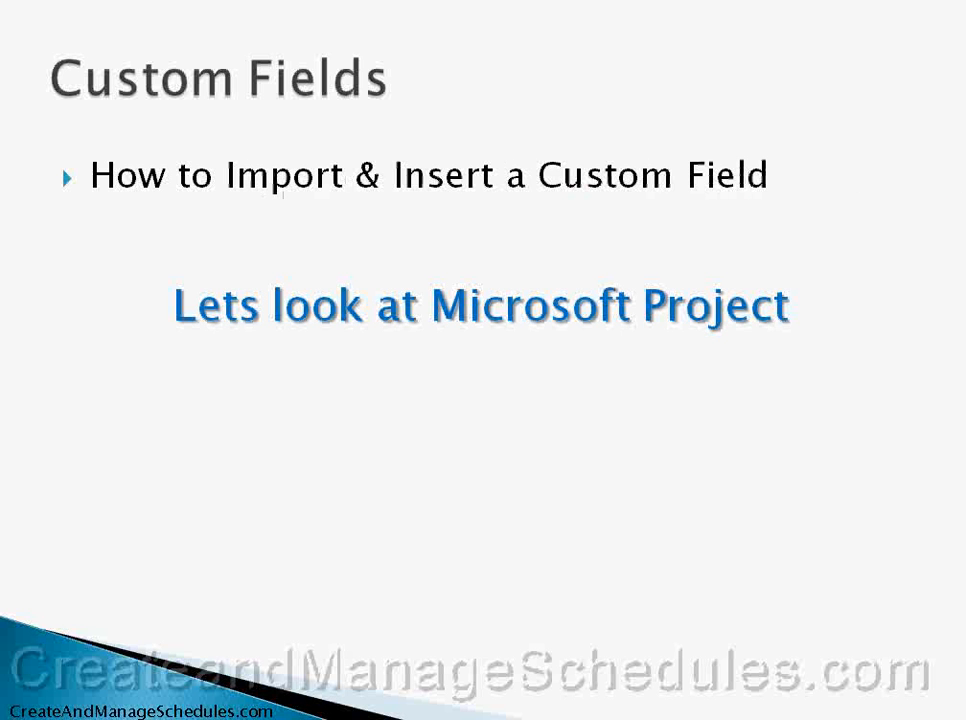
key(alt+Tab)
key(alt+Tab)
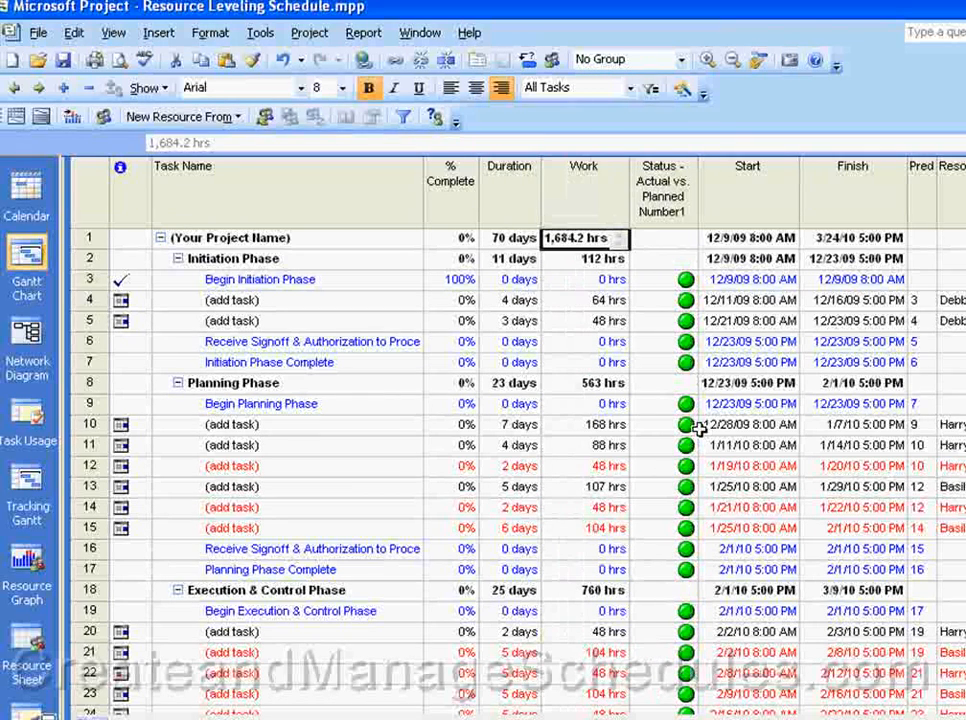
click(705, 320)
click(664, 188)
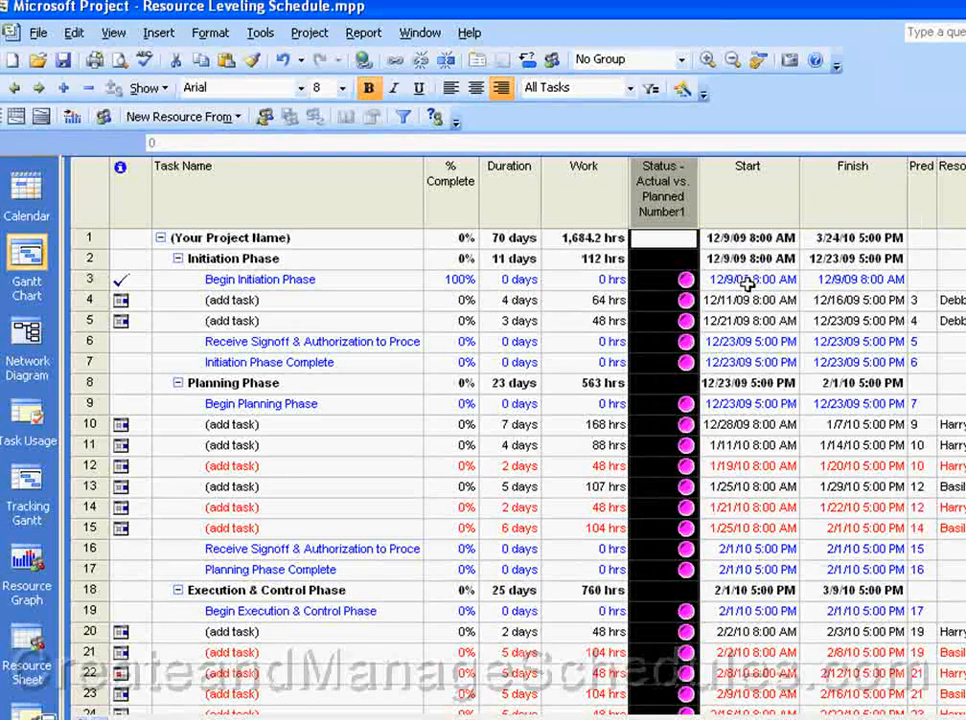
click(724, 239)
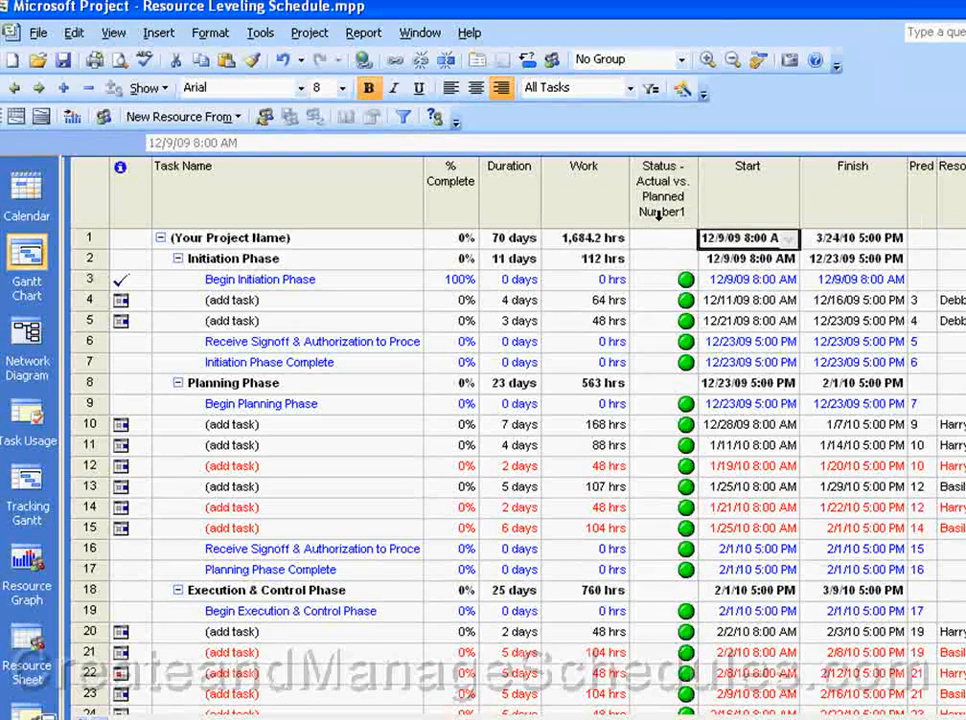
Step: Insert a column before Work that shows the field Number2 with the title Baseline Status
click(596, 203)
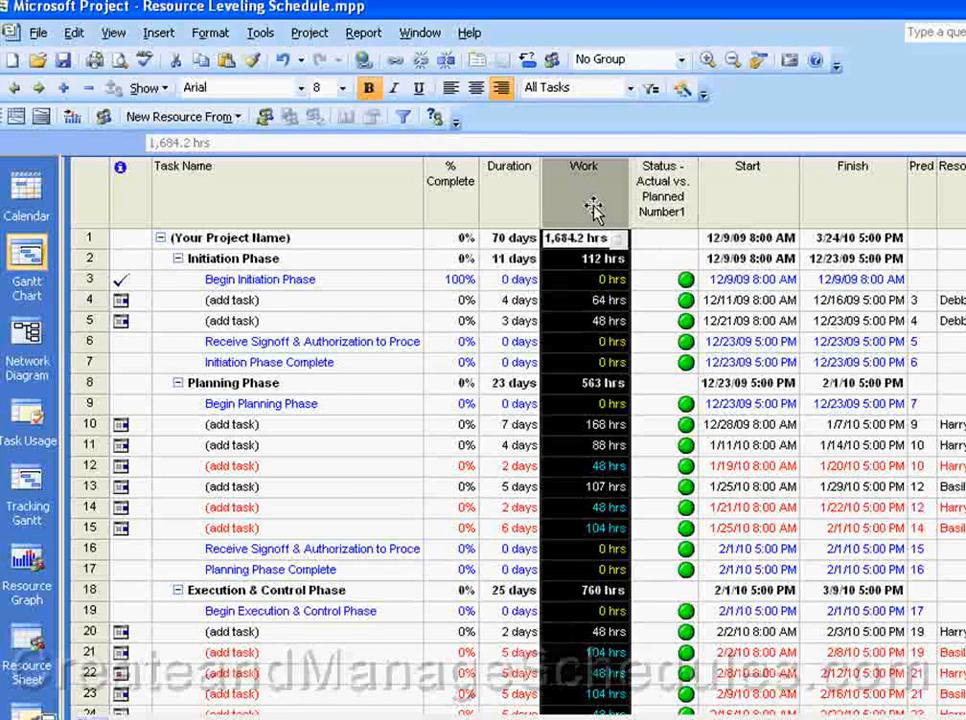
right_click(594, 207)
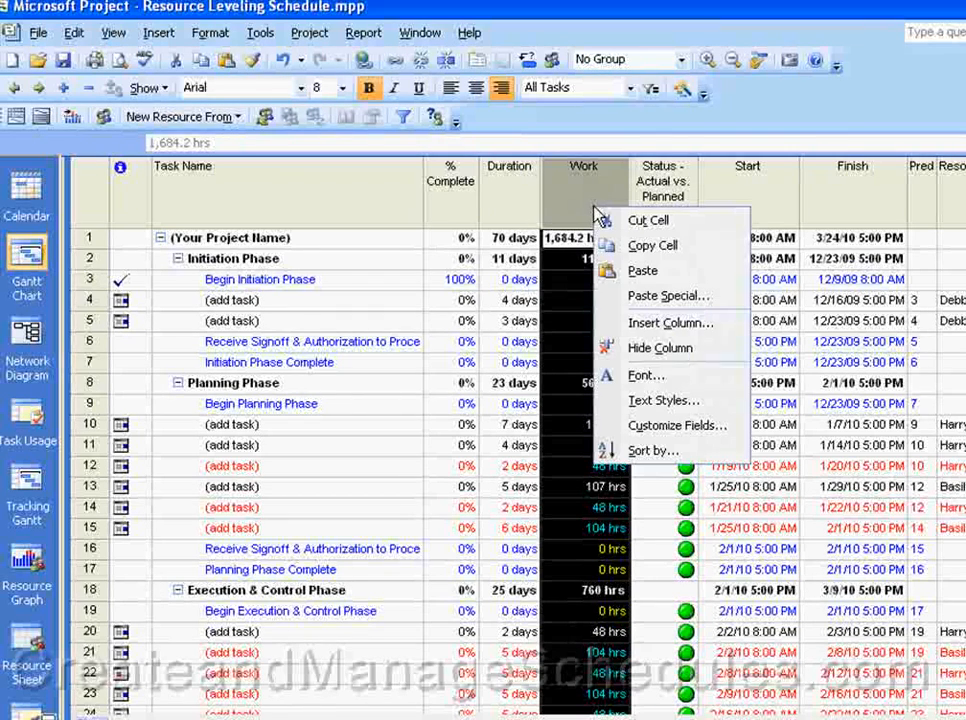
click(647, 331)
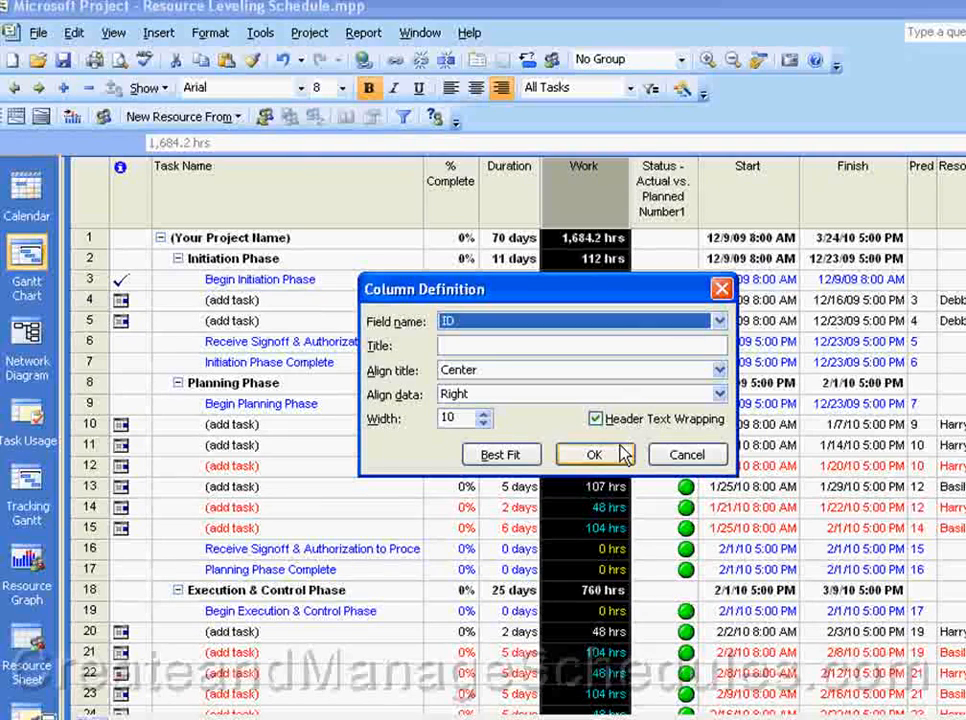
key(n)
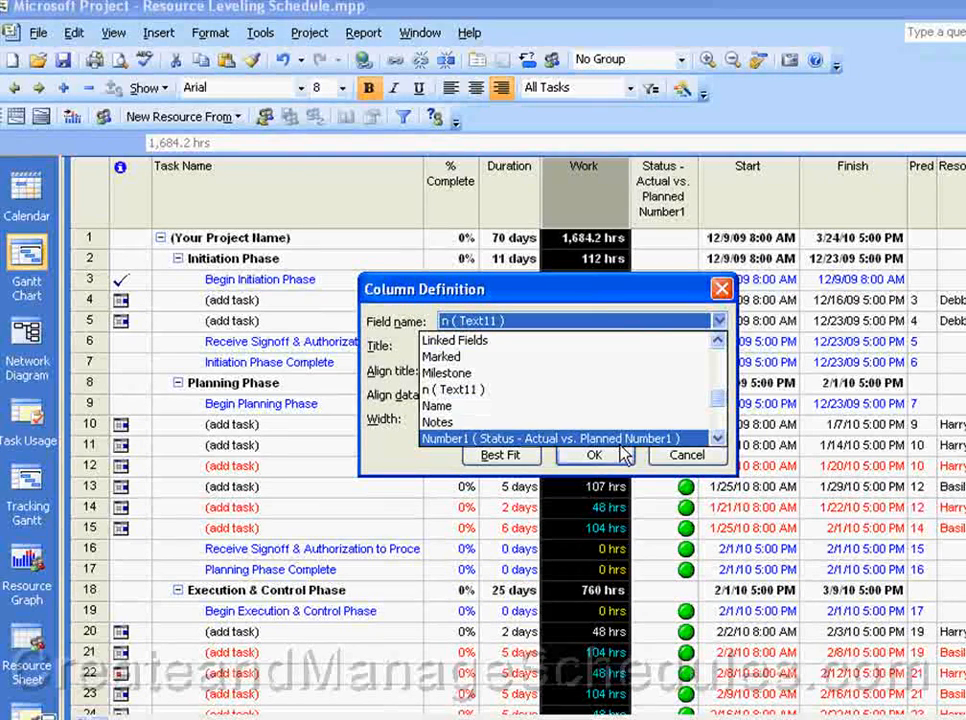
click(717, 436)
click(700, 438)
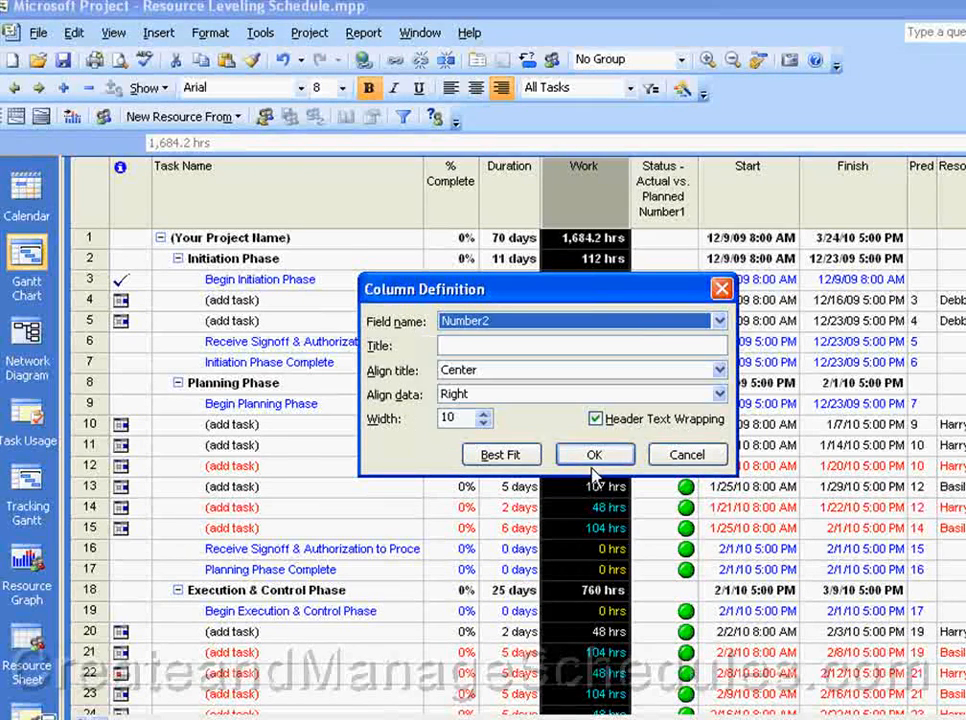
click(548, 347)
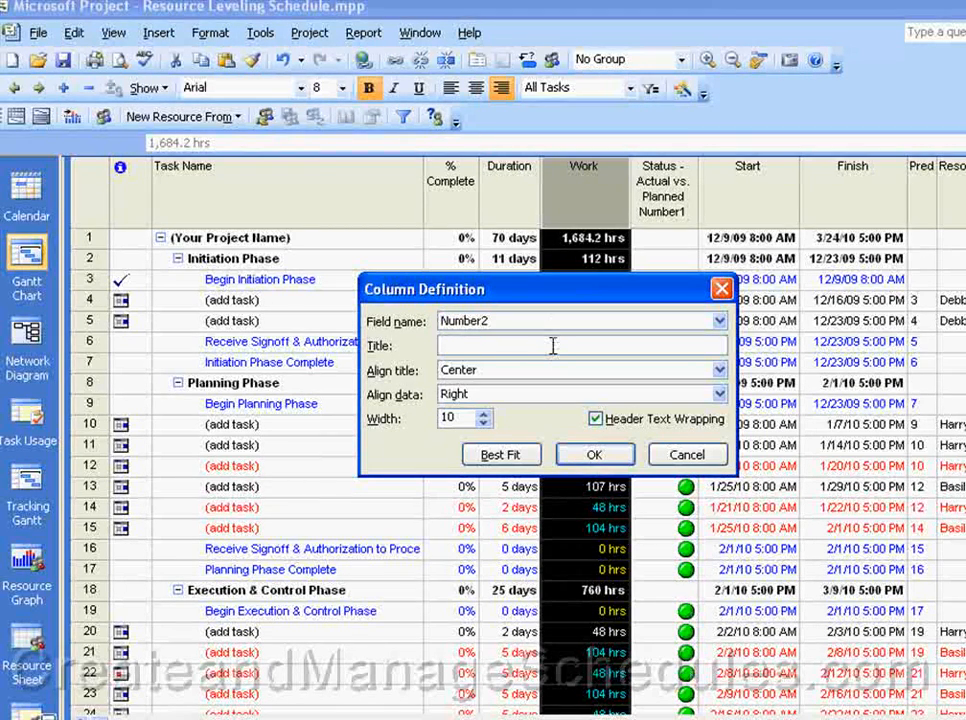
text(Baseline Status)
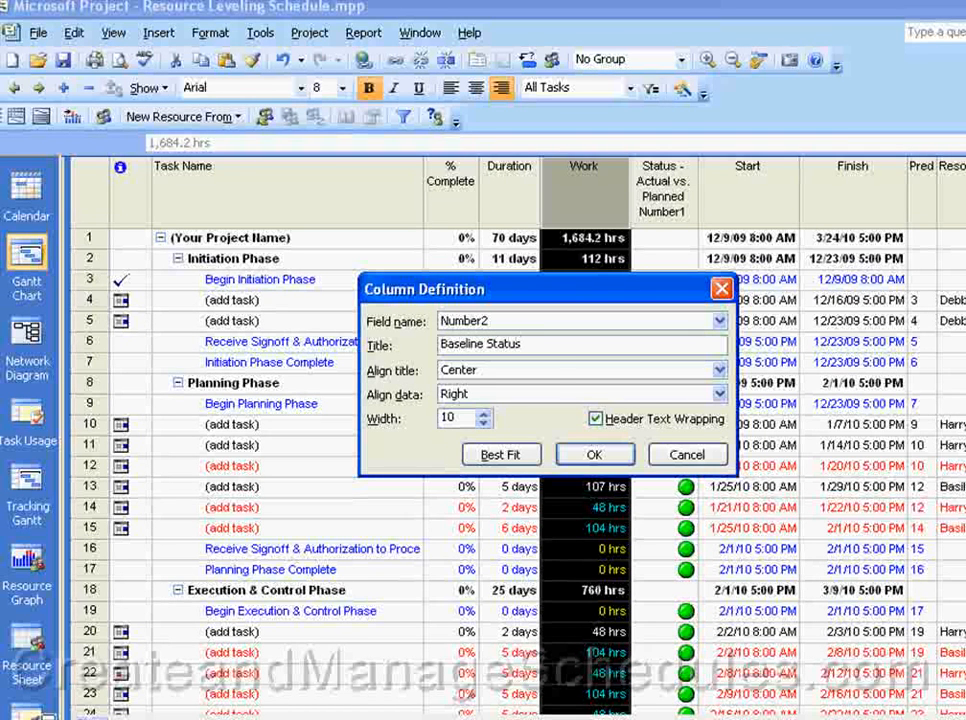
click(595, 455)
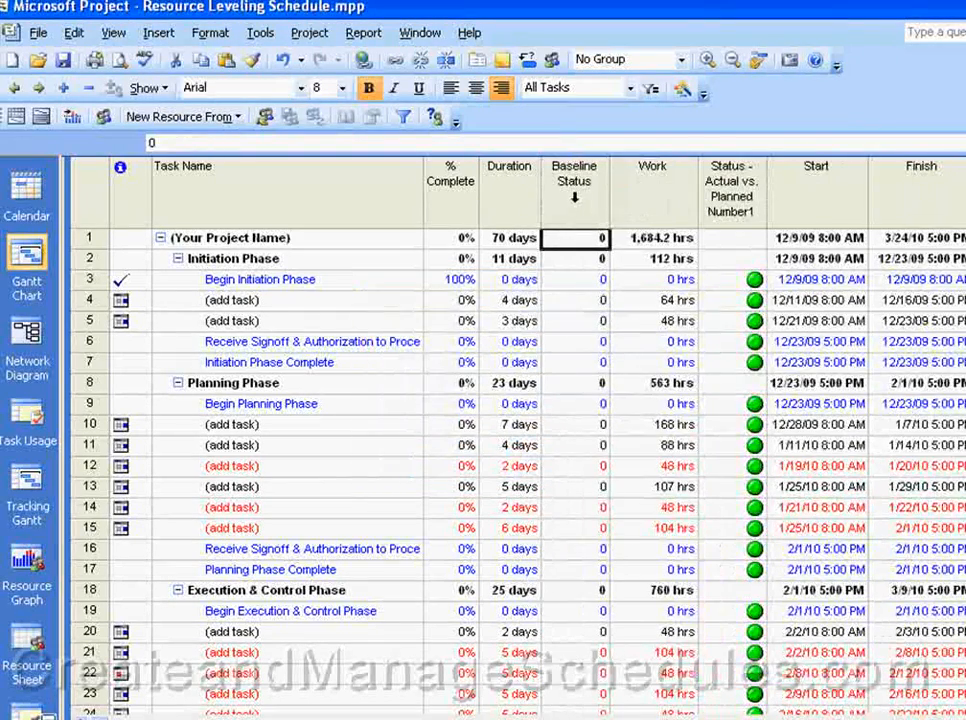
Step: Open the custom field settings of the Baseline Status column and rename Number2 as Baseline status
click(583, 212)
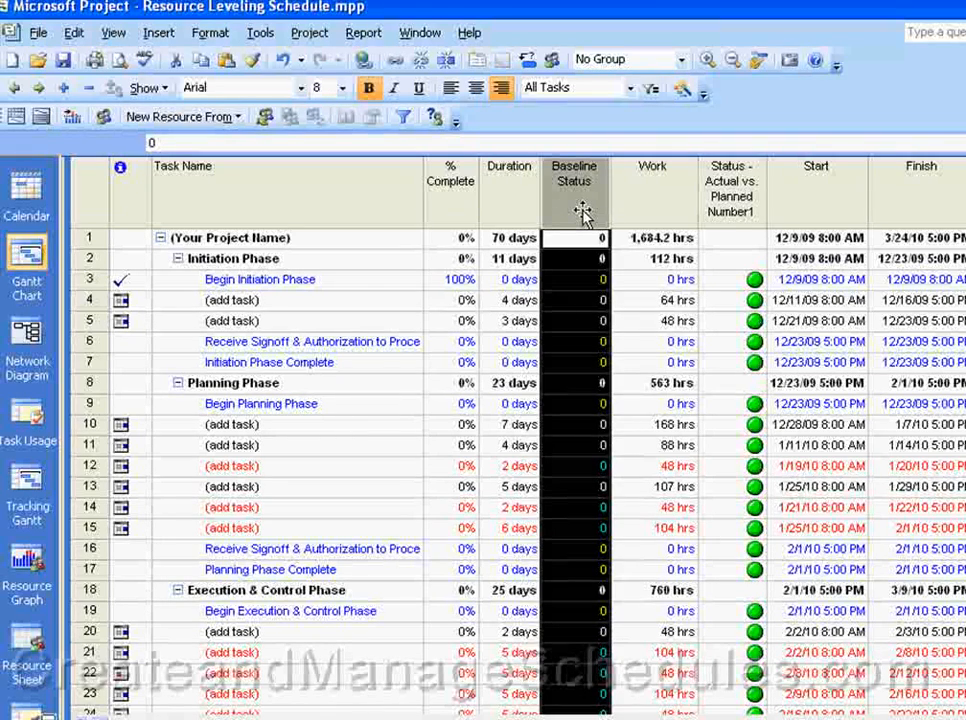
right_click(583, 212)
click(640, 430)
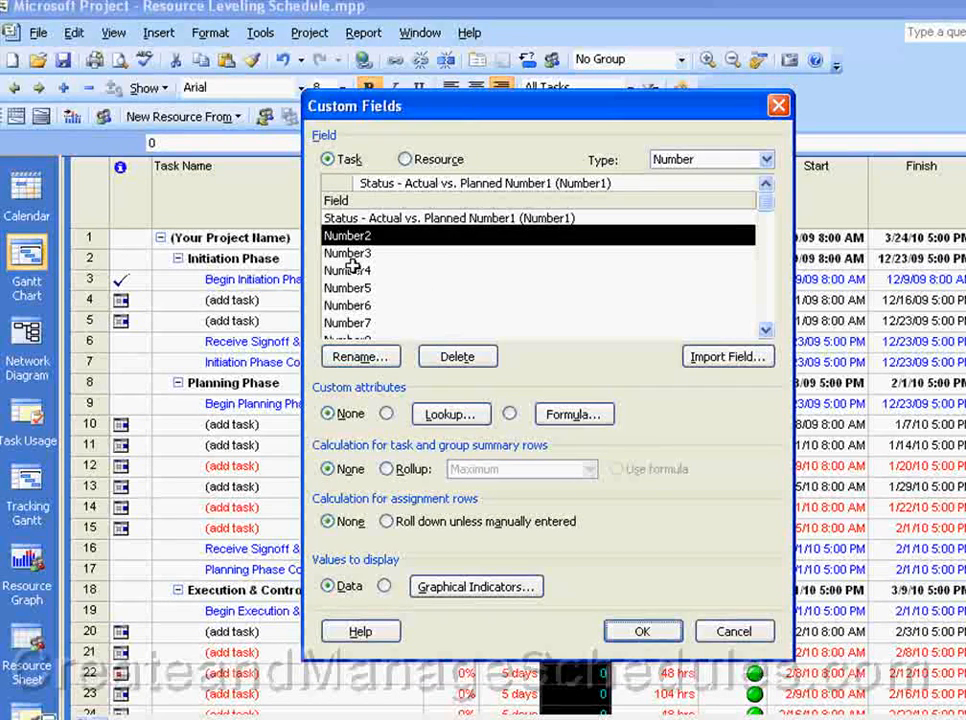
click(366, 358)
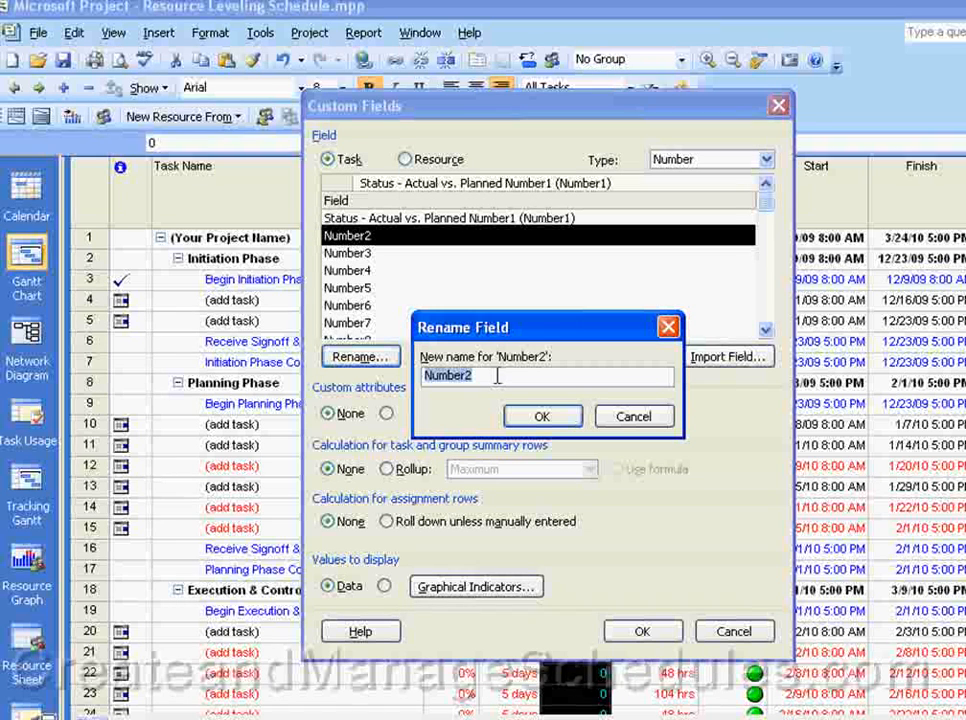
text(Baseline)
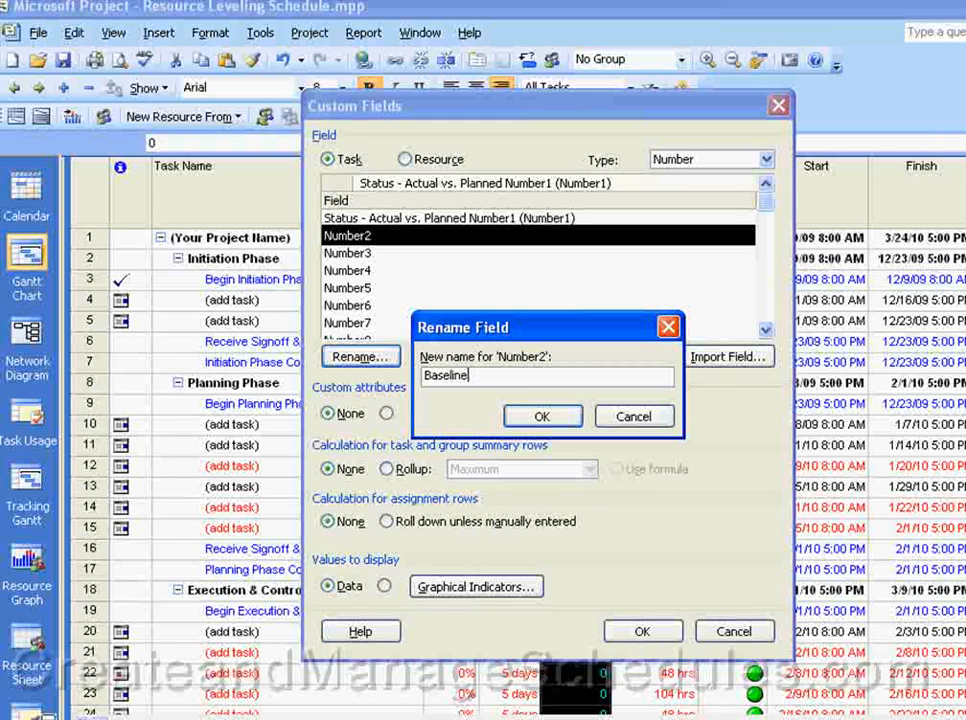
text( status)
click(539, 416)
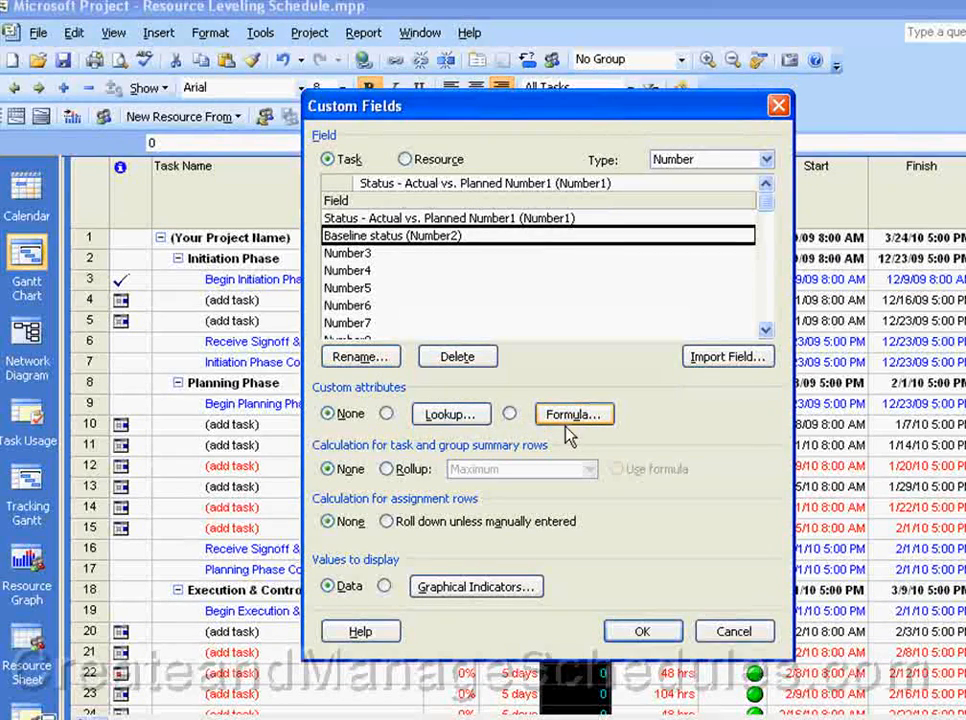
Step: Try to make Baseline status a formula field, accepting its formula editor with no formula entered
click(510, 414)
click(519, 453)
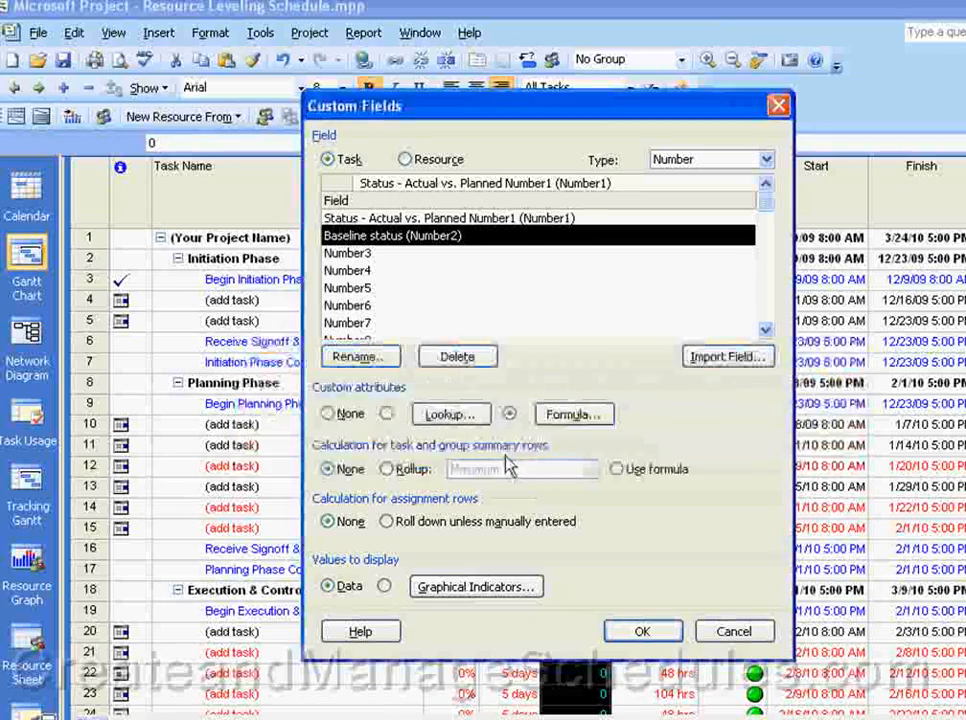
click(574, 414)
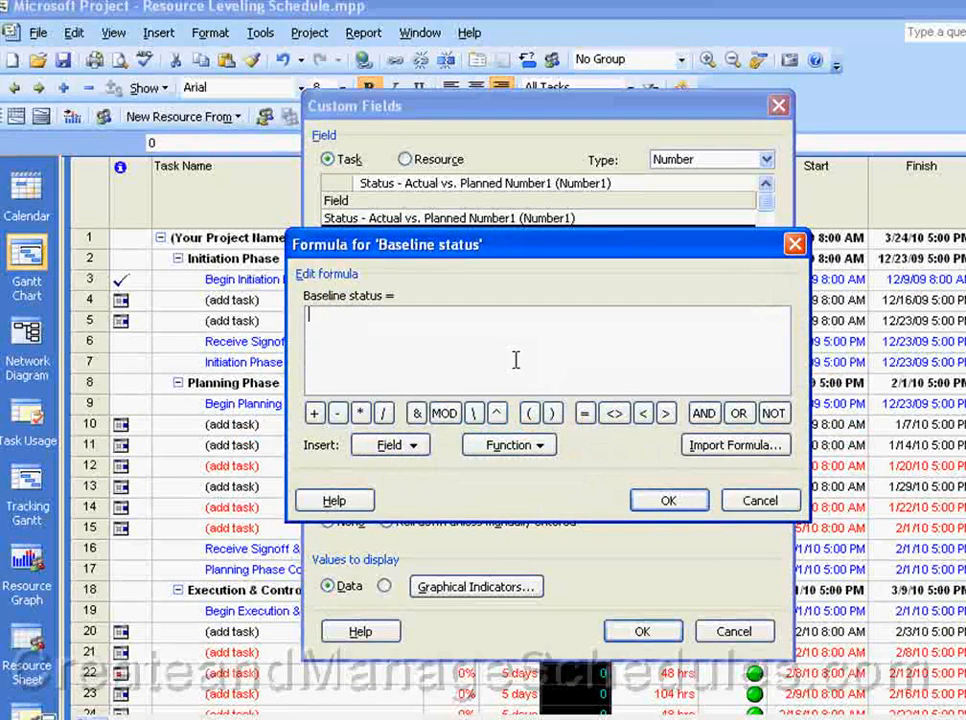
click(670, 502)
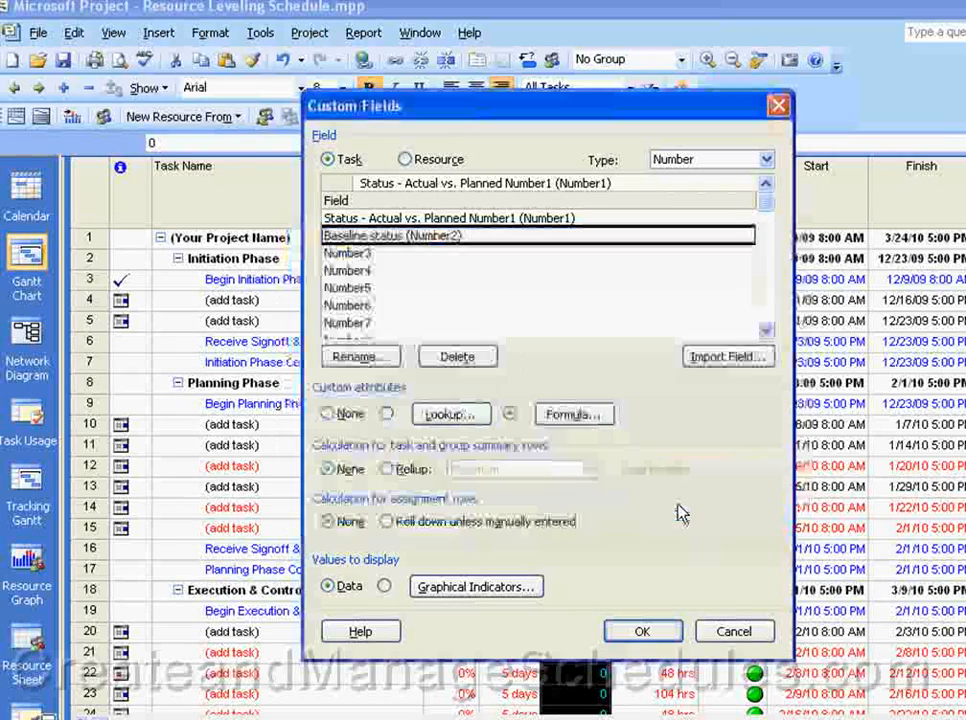
Step: Make Baseline status display graphical indicators, leaving their criteria empty, and accept the custom fields settings
click(386, 587)
click(453, 595)
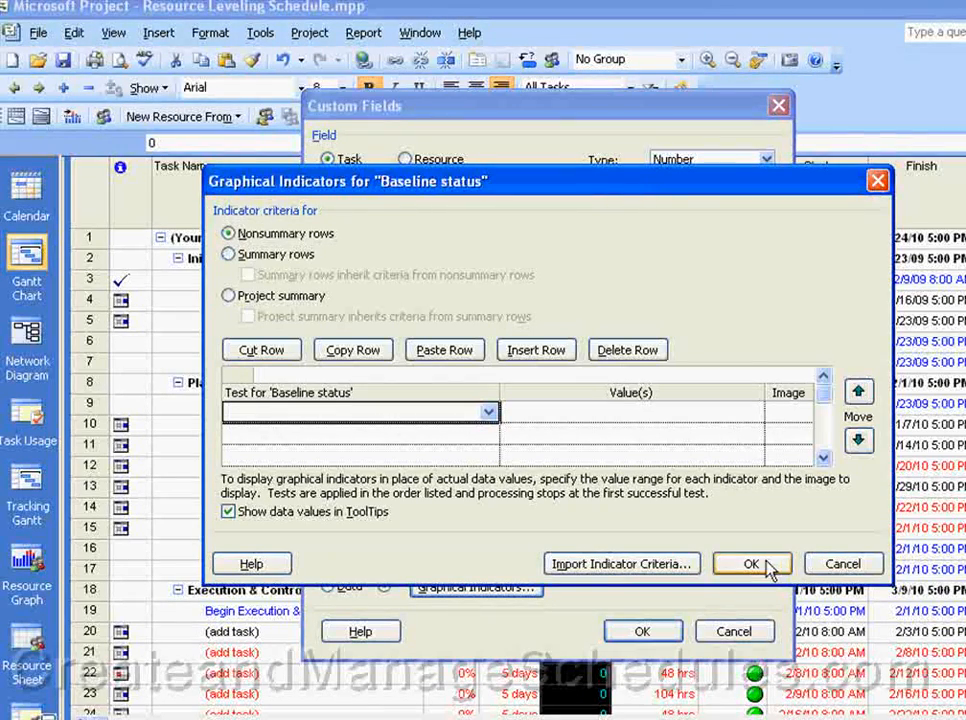
click(850, 565)
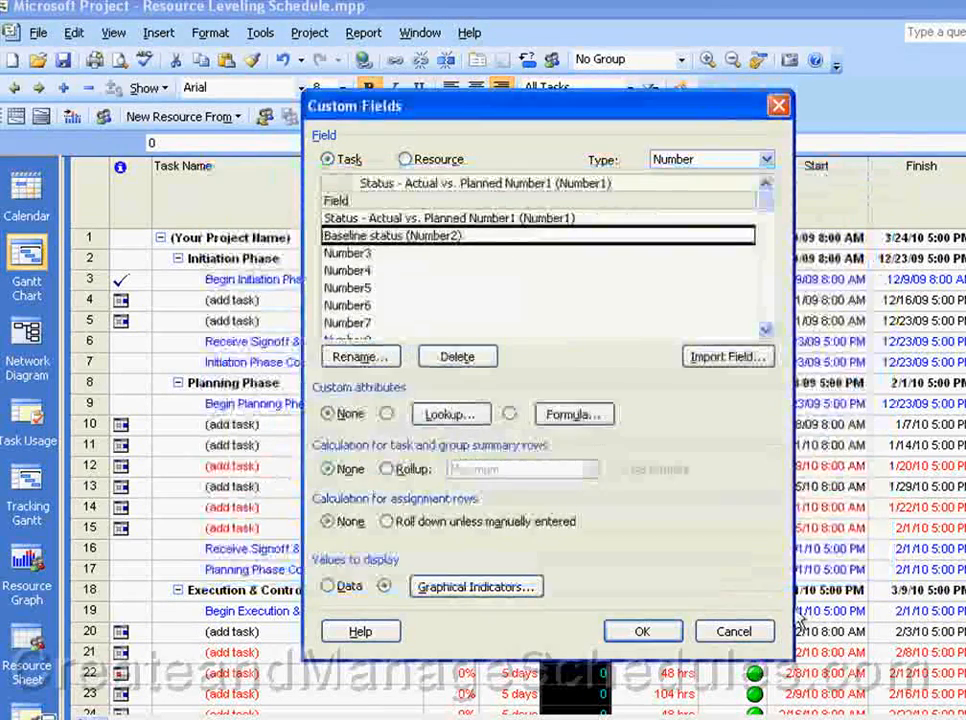
click(641, 631)
click(555, 256)
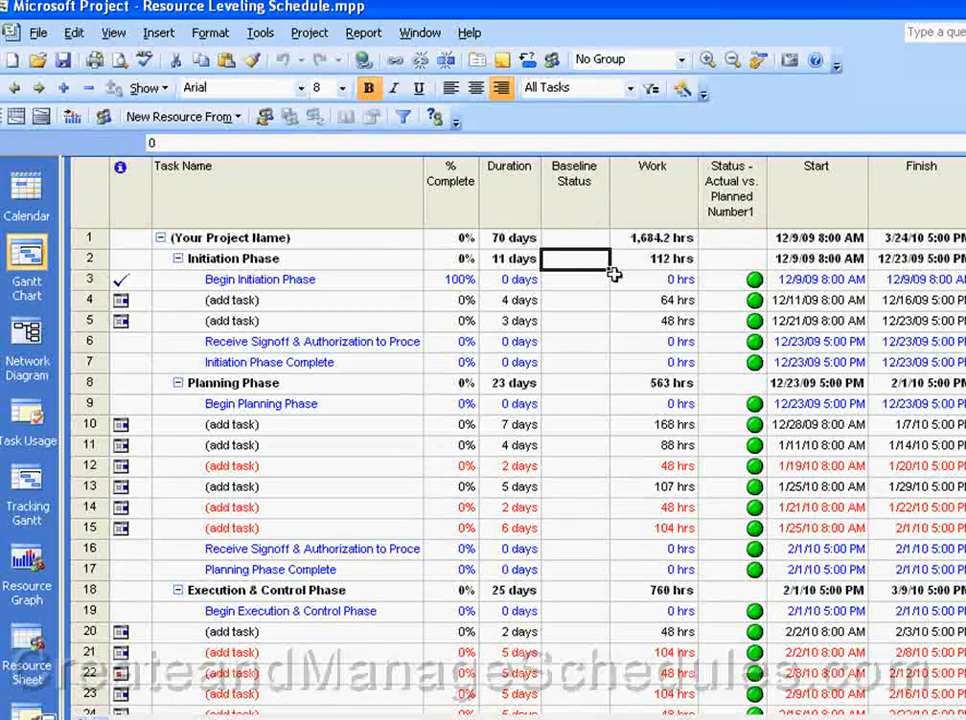
Step: Define a new column before Baseline Status for the field Number3 with the title Actual Costs
click(574, 204)
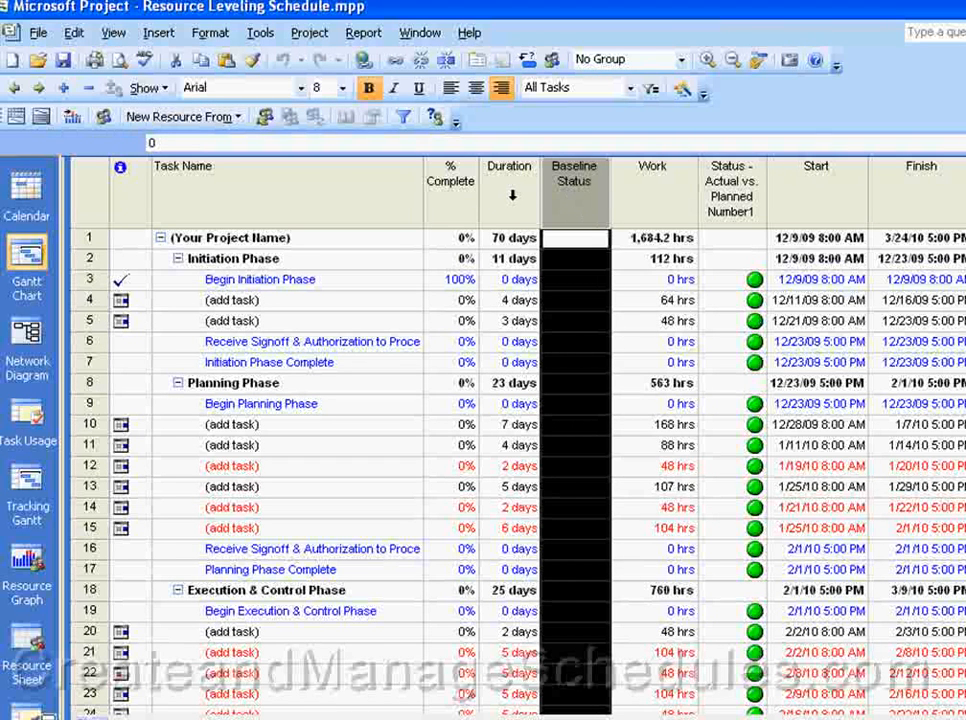
right_click(567, 206)
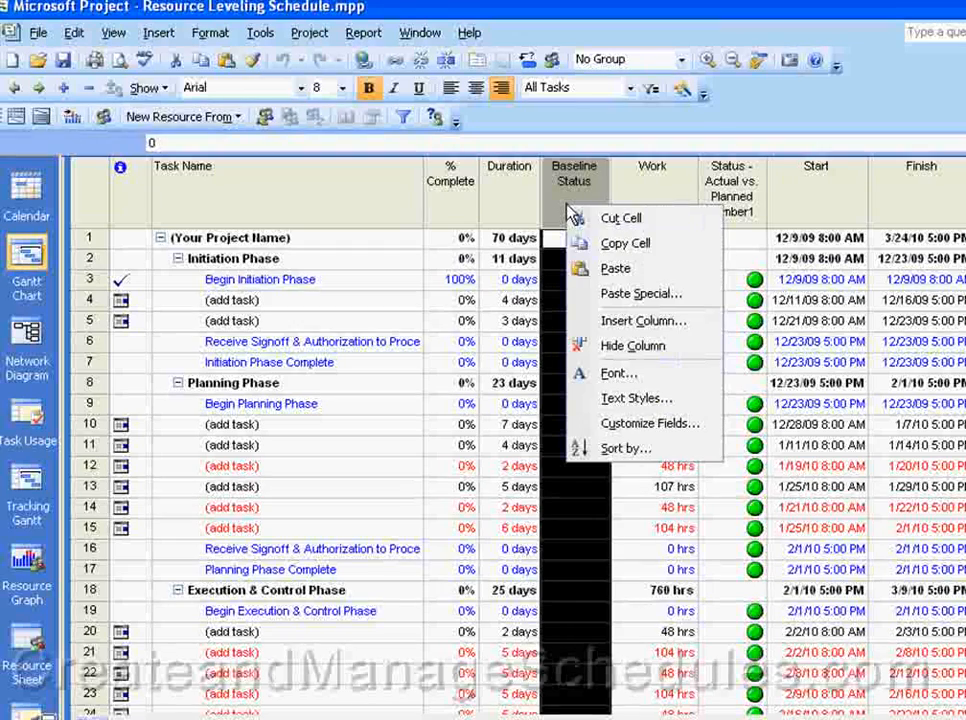
click(655, 326)
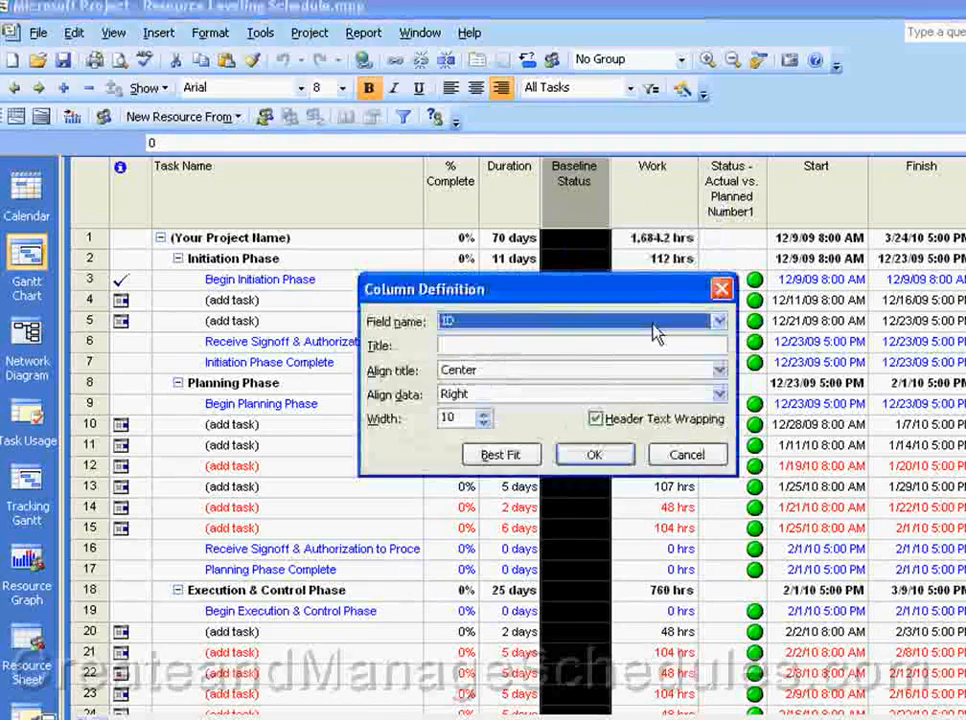
text(n ( Text11)
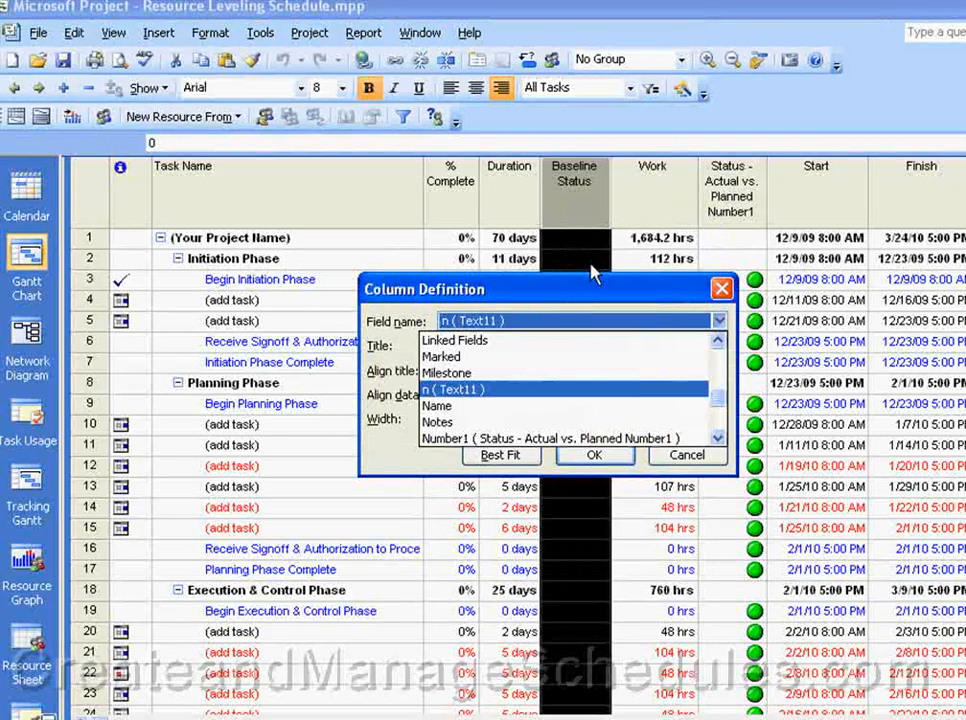
scroll(640, 432, down, 2)
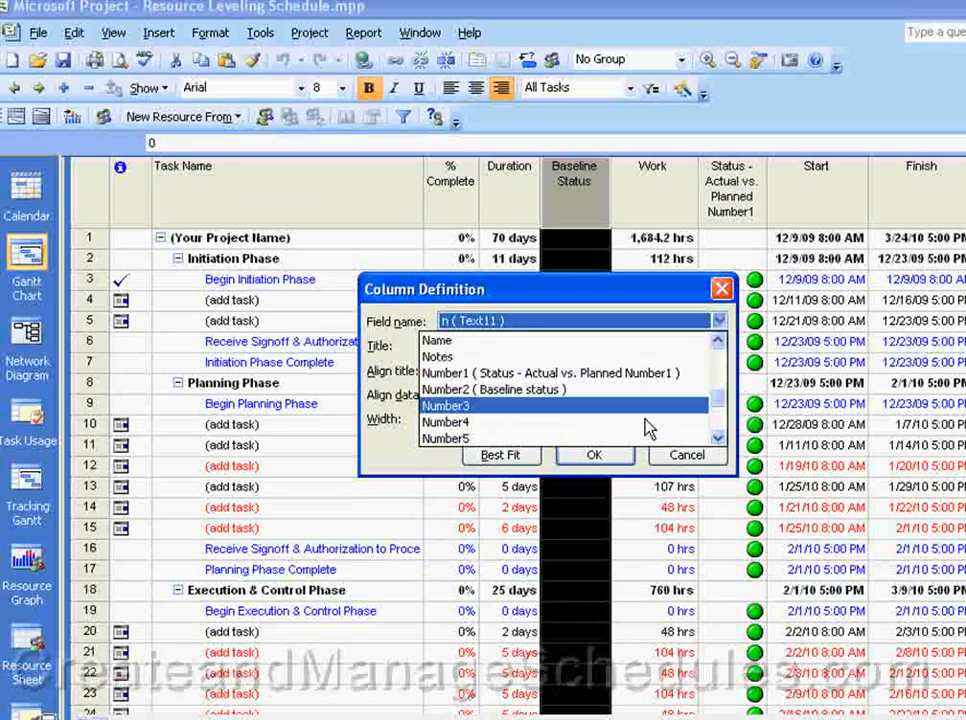
click(497, 406)
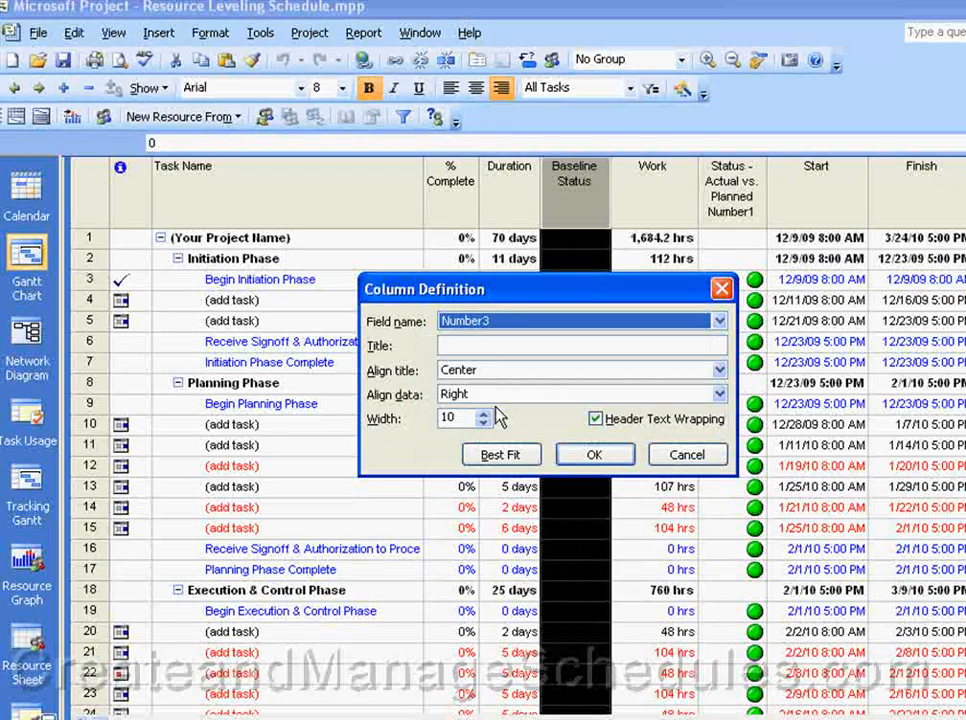
click(500, 345)
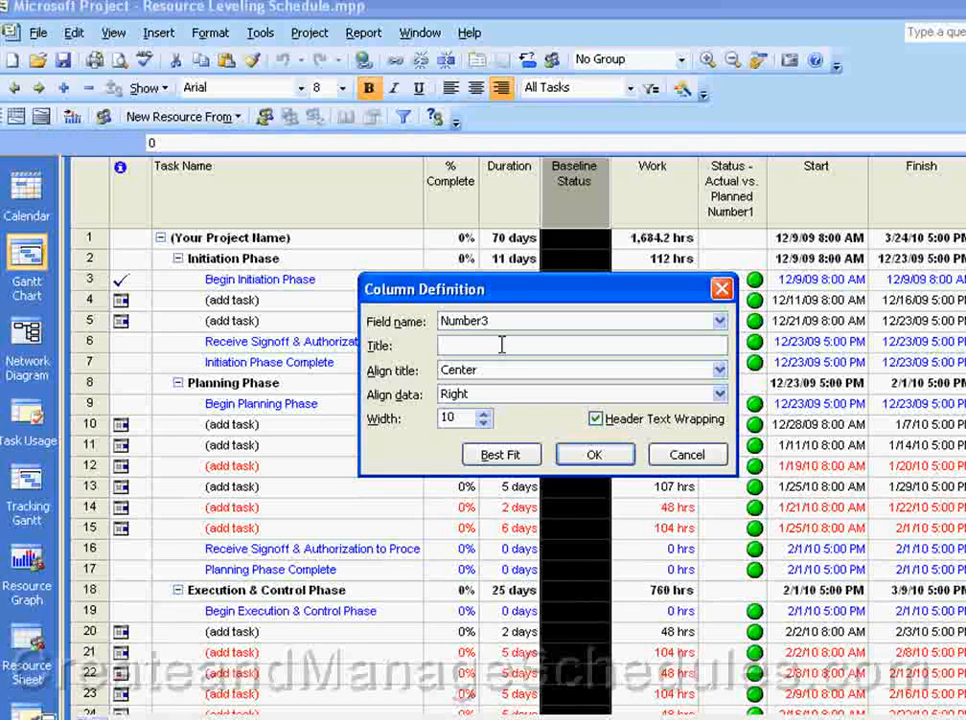
text(Act)
key(BackSpace)
key(BackSpace)
text(al Costs)
Step: Keep the Actual Costs title centered with header text wrapping on, and set the data alignment to Center
click(563, 371)
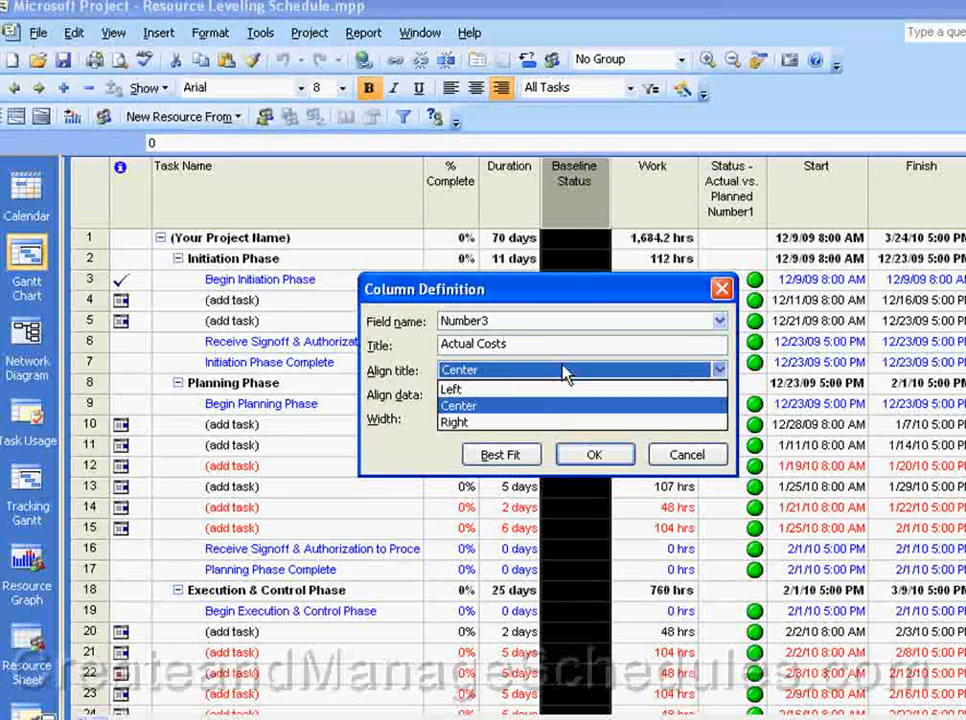
click(506, 407)
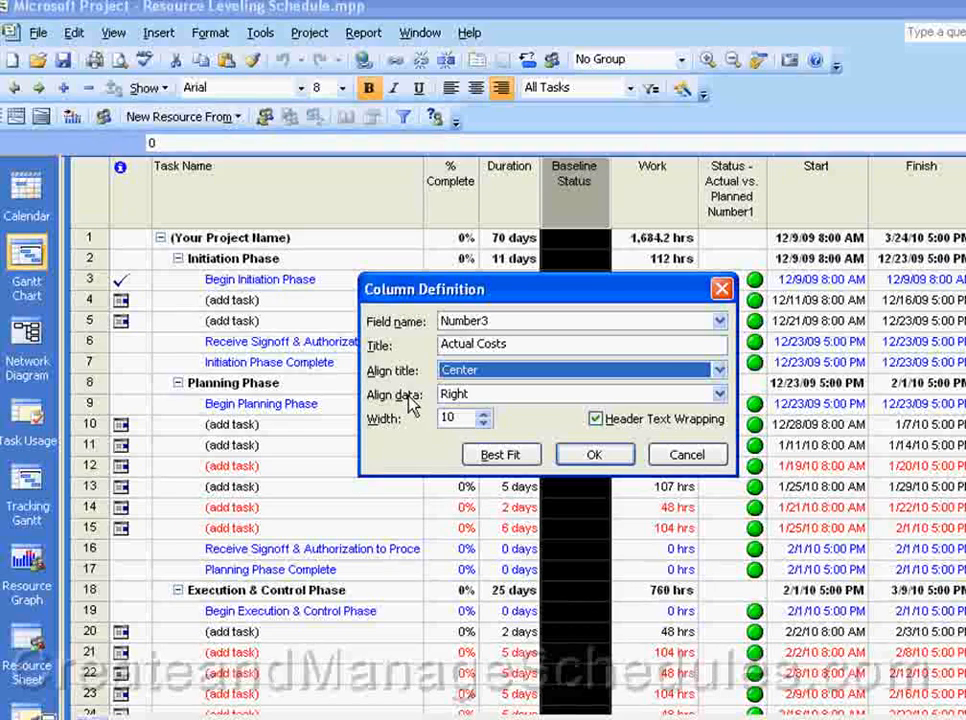
click(596, 419)
click(597, 420)
click(695, 397)
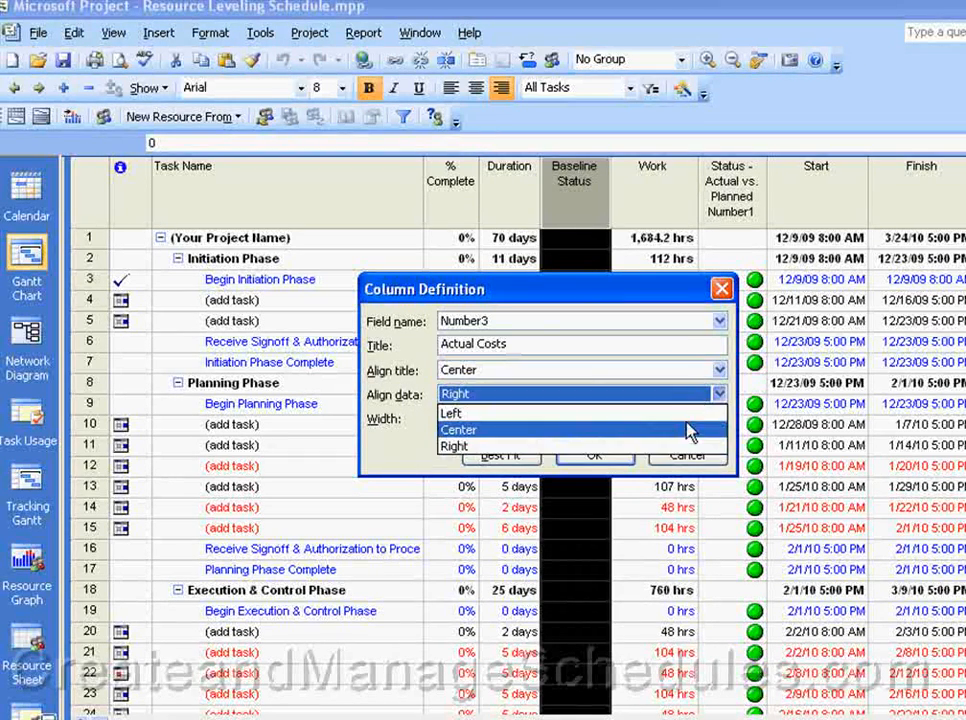
click(690, 430)
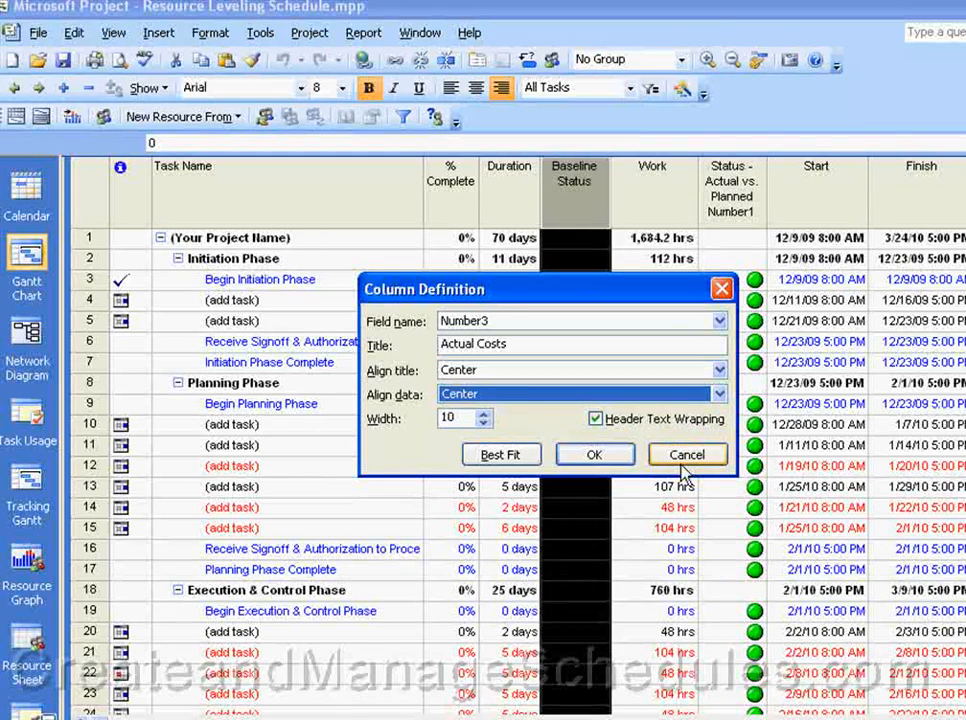
Step: Turn header text wrapping off and back on for the Actual Costs column, and accept its definition to insert it
click(597, 421)
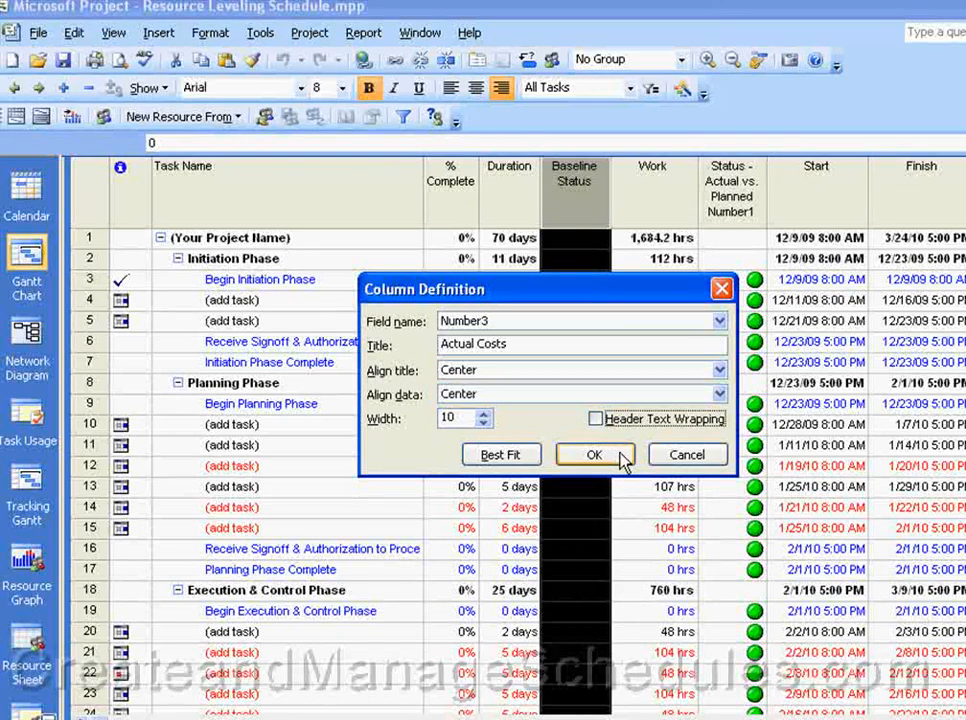
click(604, 421)
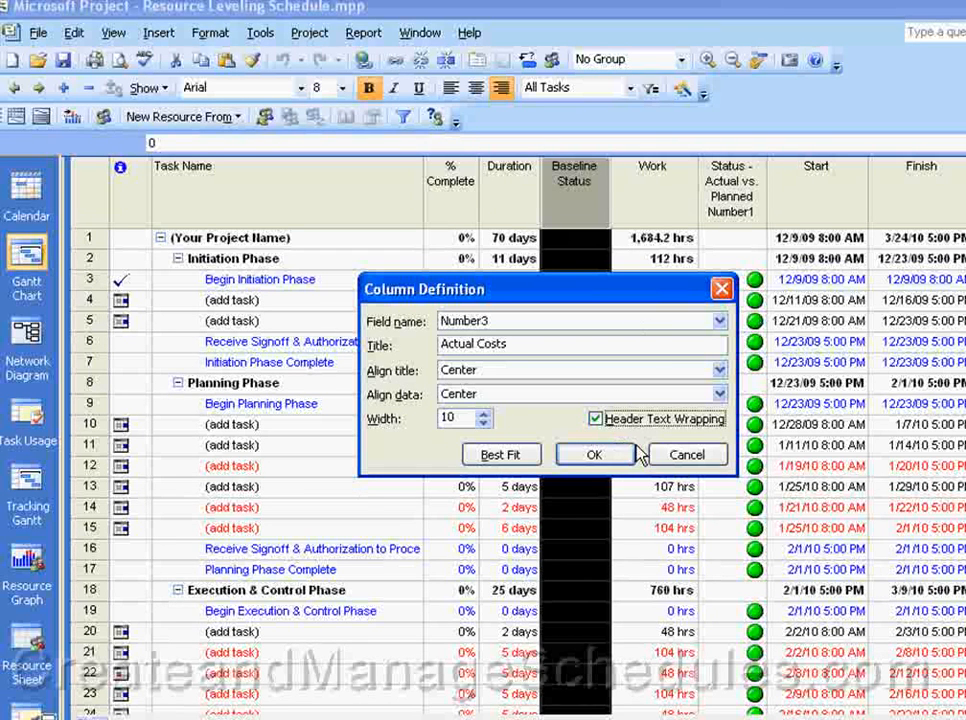
click(593, 455)
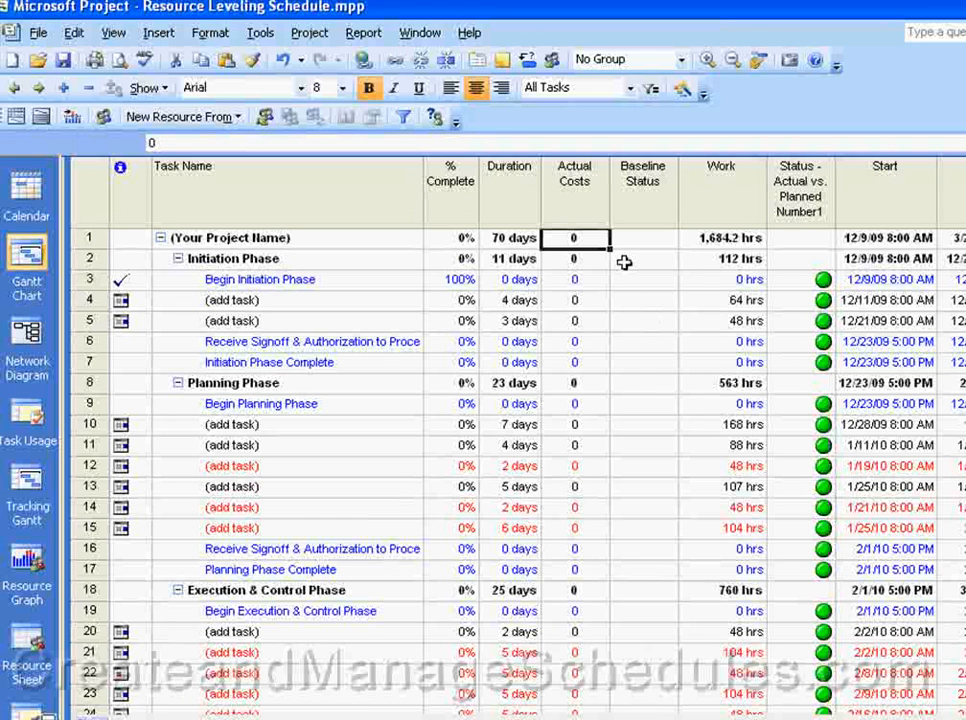
Step: Hide the Actual Costs column in the task table
click(578, 195)
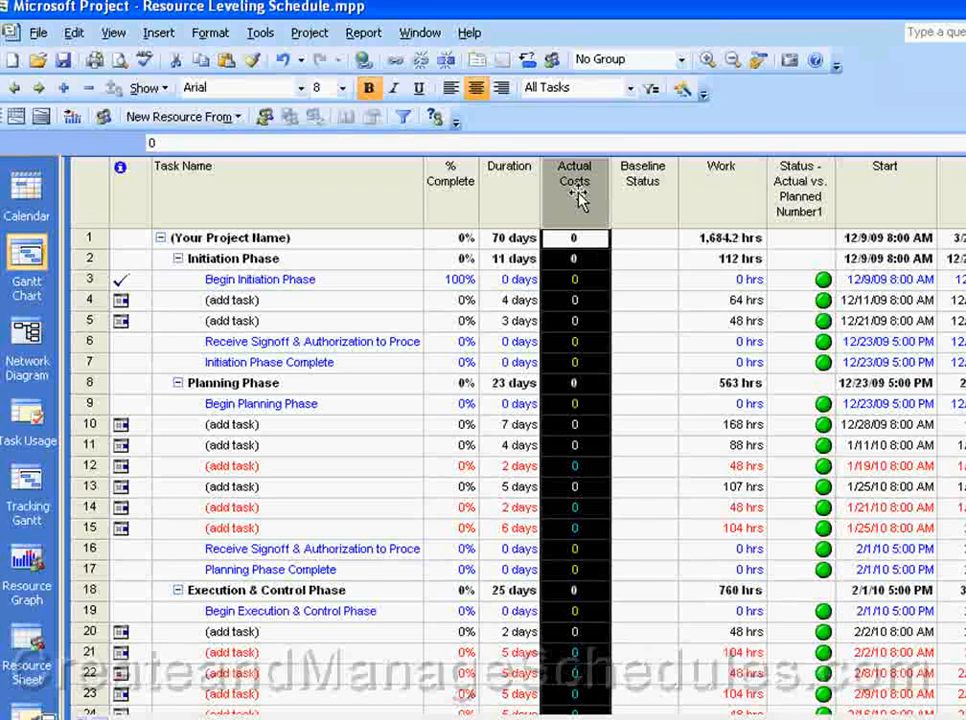
right_click(580, 197)
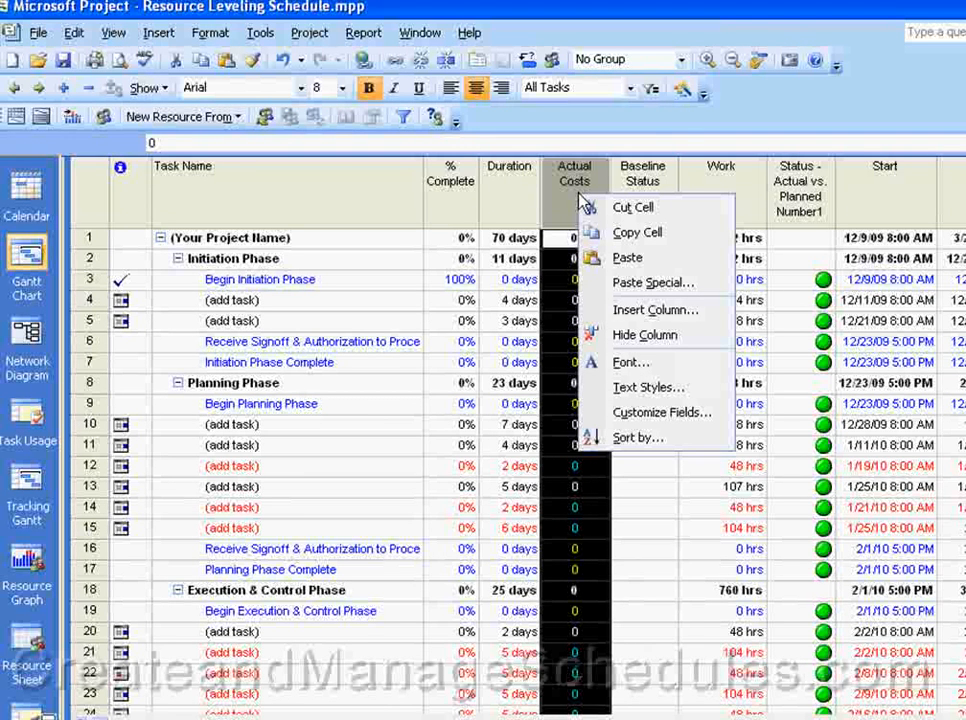
click(625, 345)
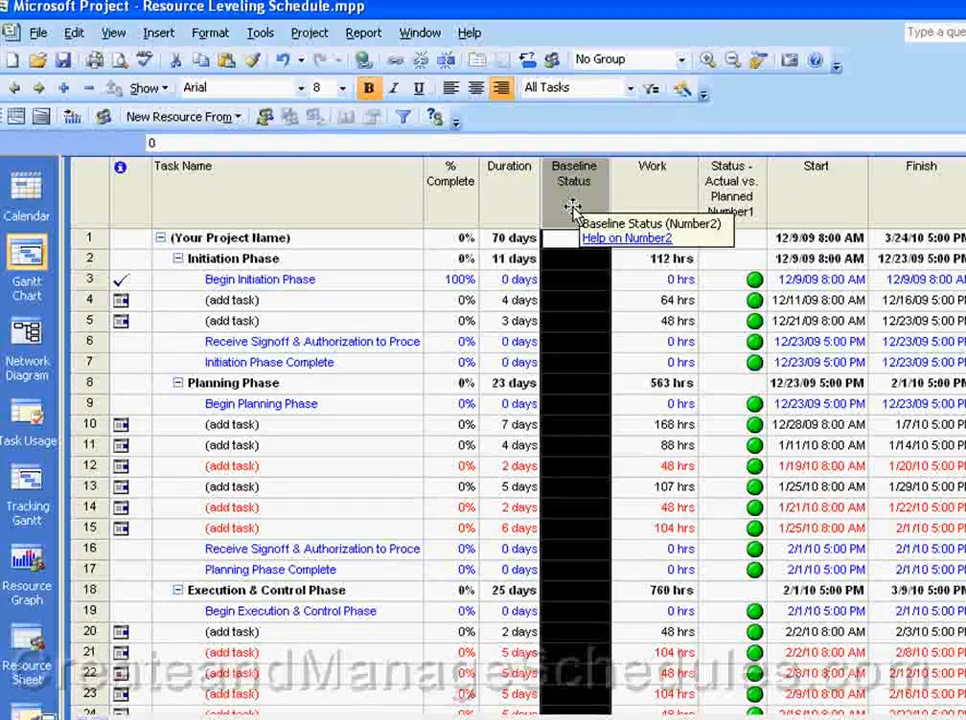
Step: Start a new column before Duration and choose Number3 as its field
click(512, 210)
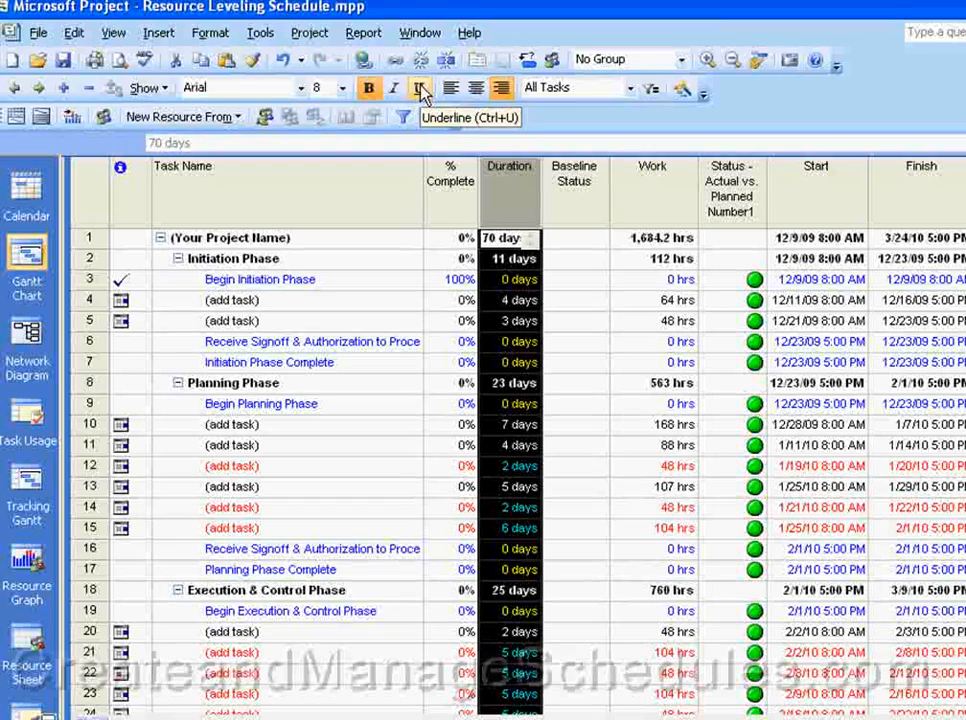
click(168, 36)
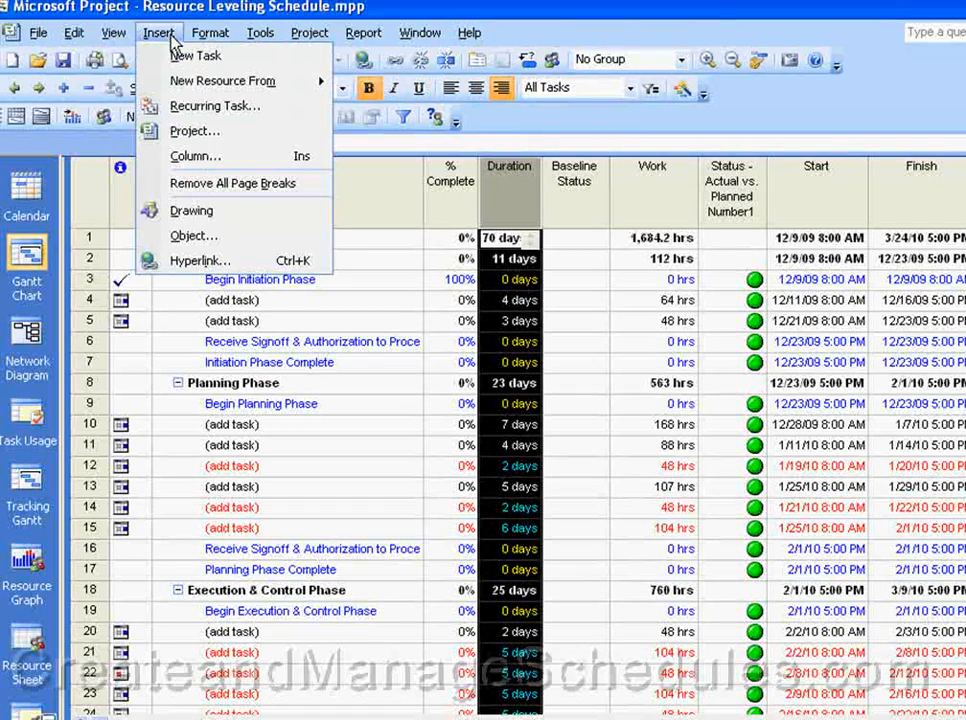
click(187, 157)
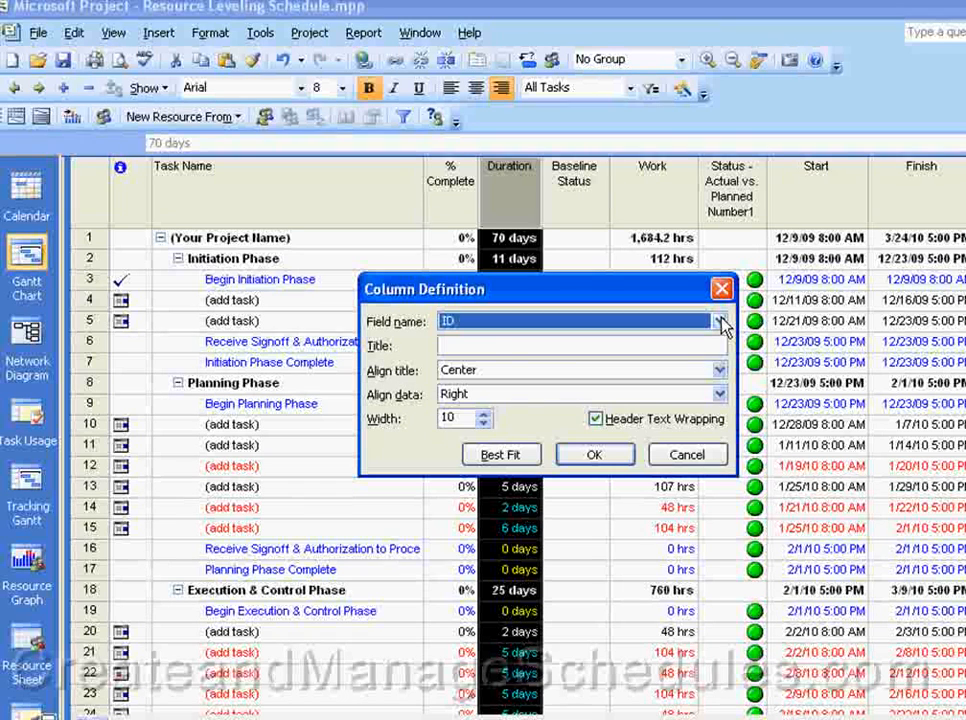
click(720, 322)
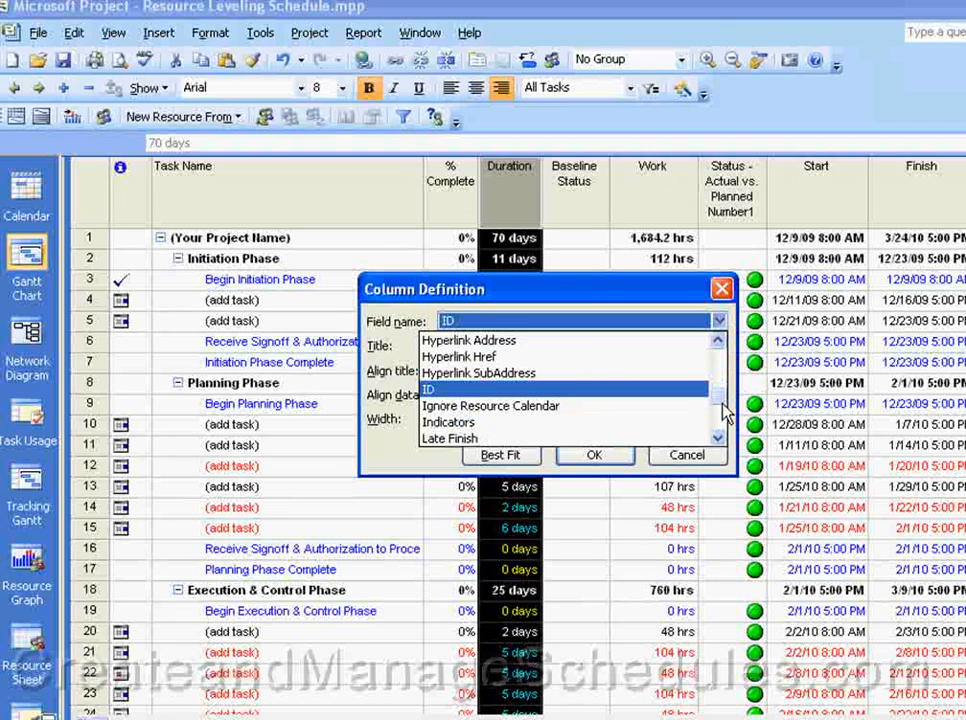
drag(722, 336, 722, 333)
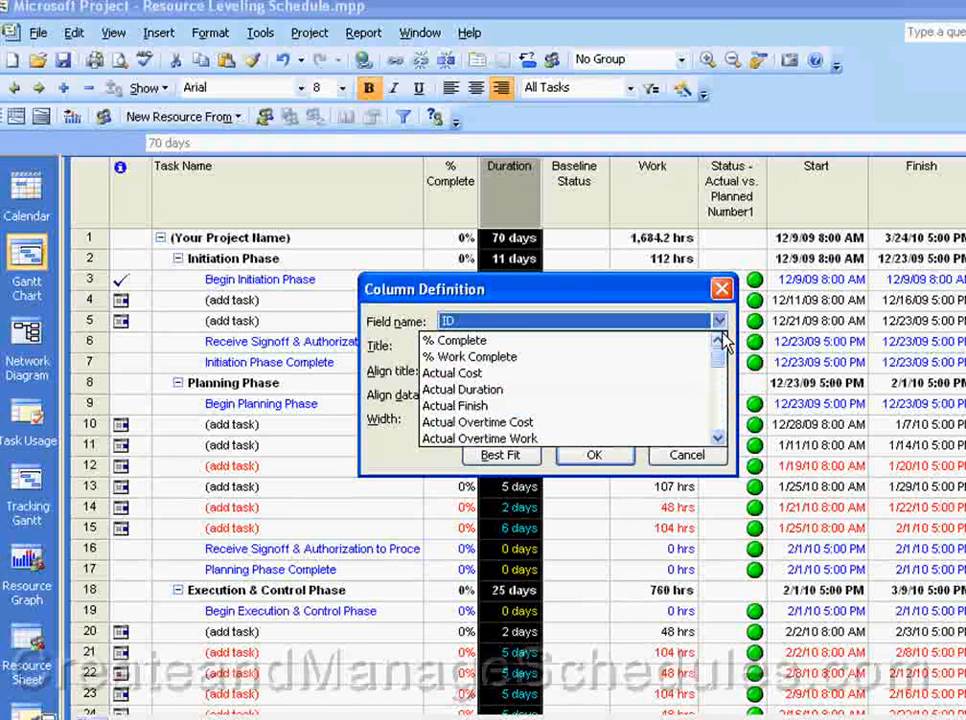
click(718, 438)
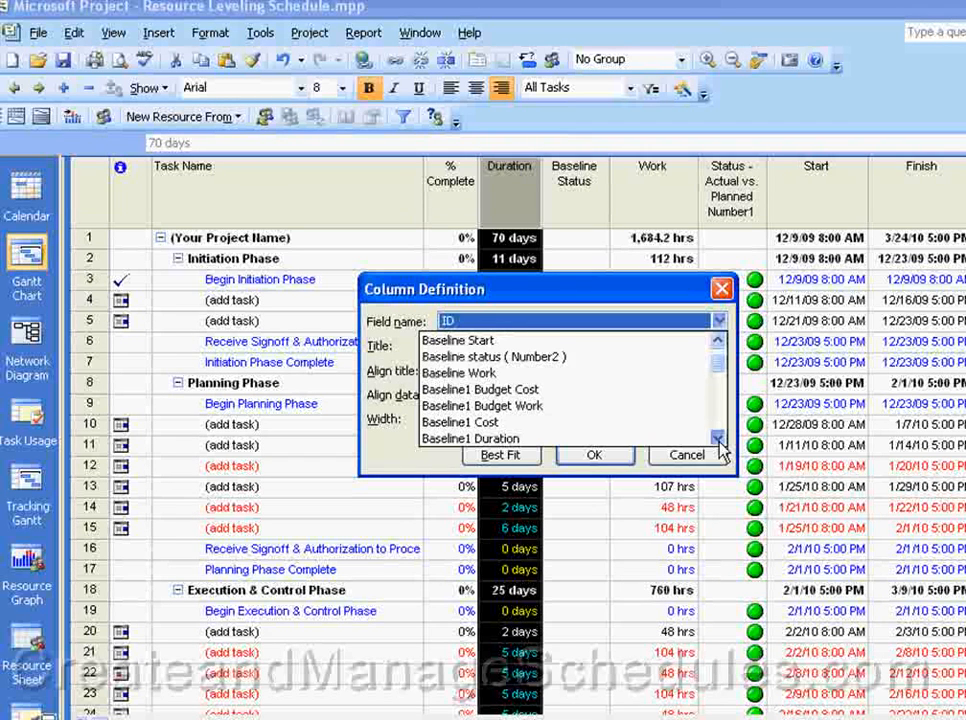
click(718, 438)
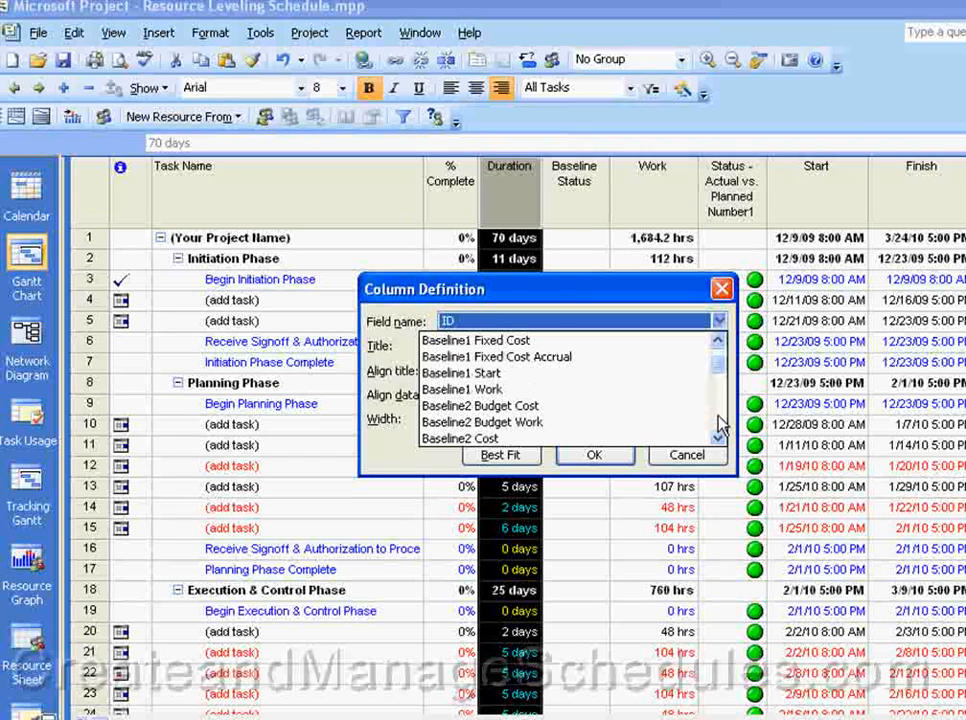
key(n)
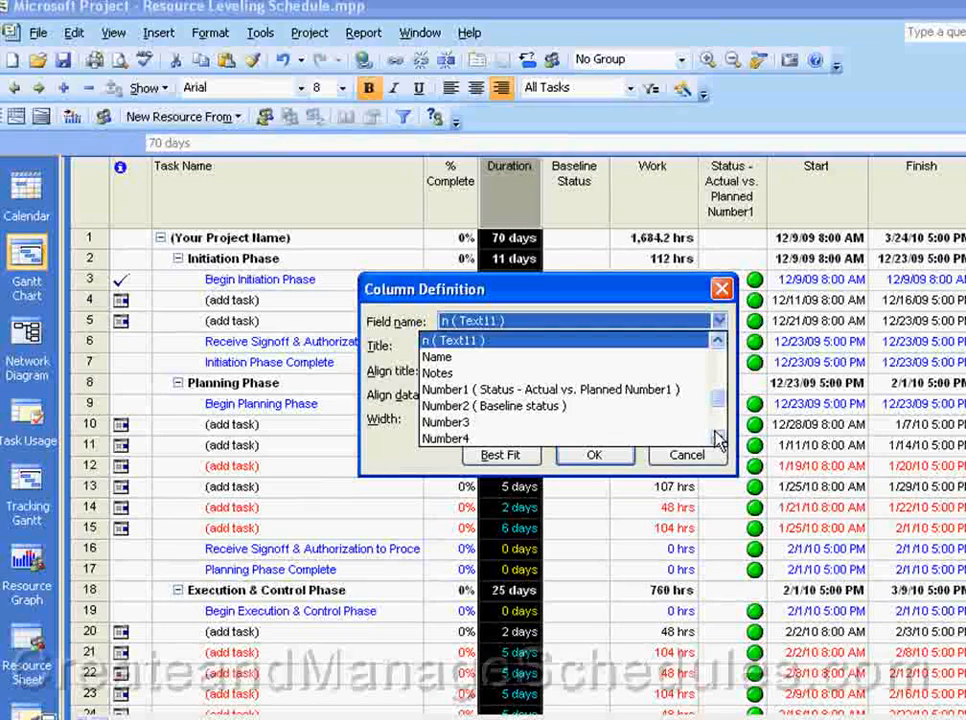
click(655, 428)
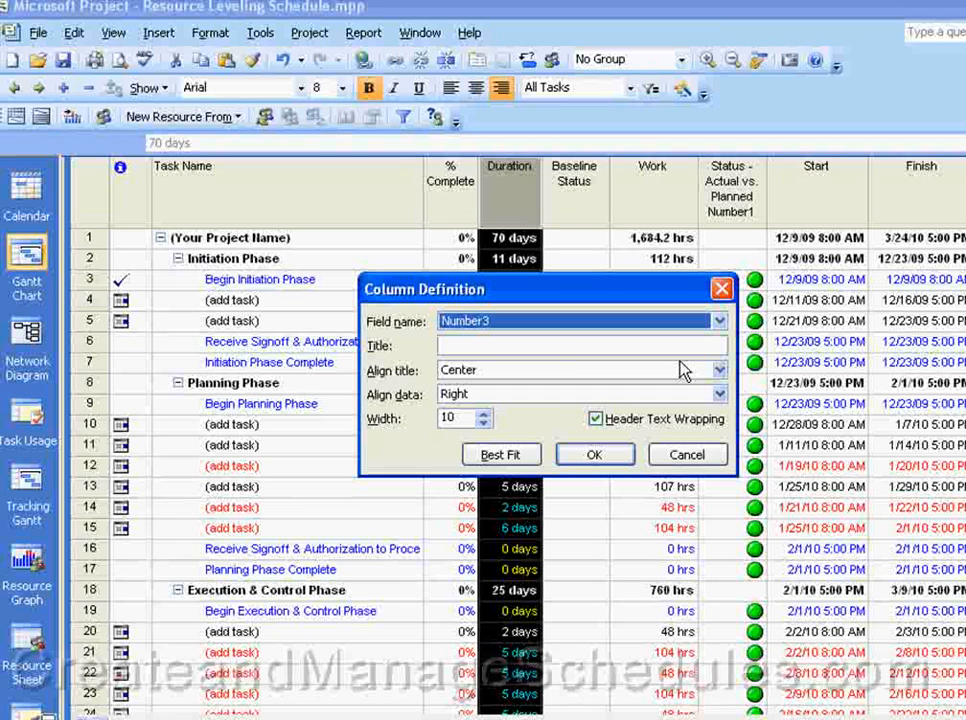
Step: Title the Number3 column Current Costs and accept its definition to insert it
click(474, 346)
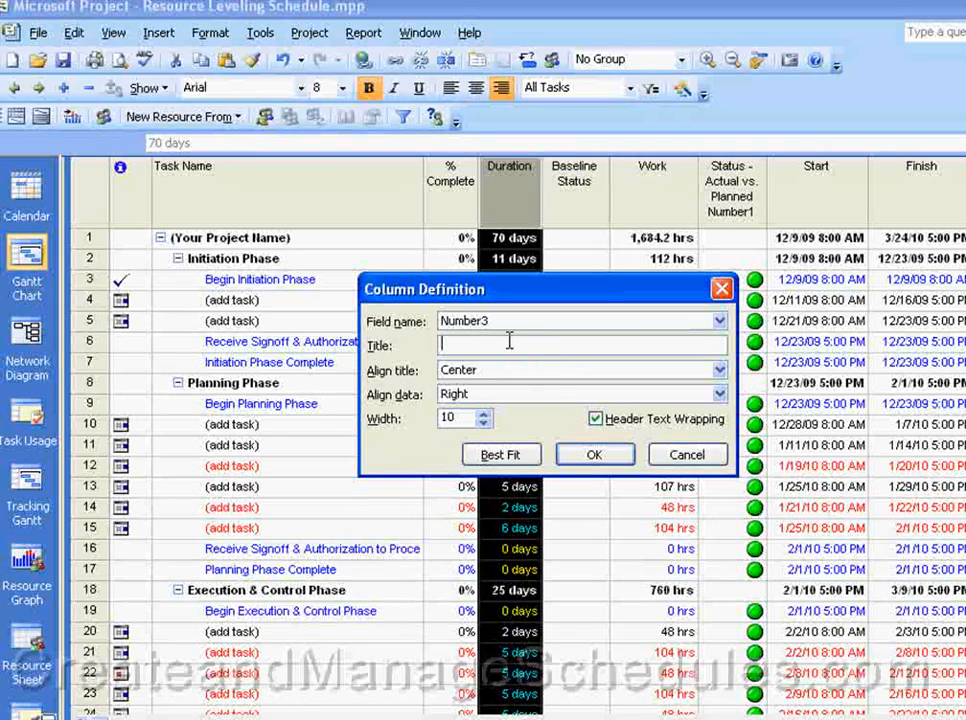
text(Currentt)
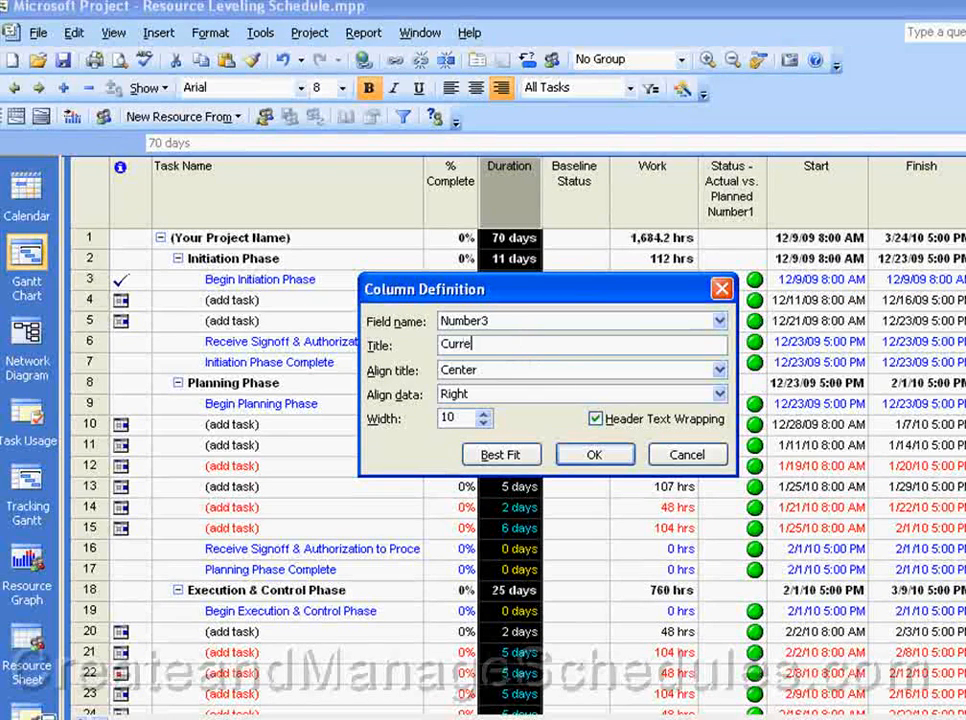
key(BackSpace)
key(BackSpace)
key(BackSpace)
text(nt Costs)
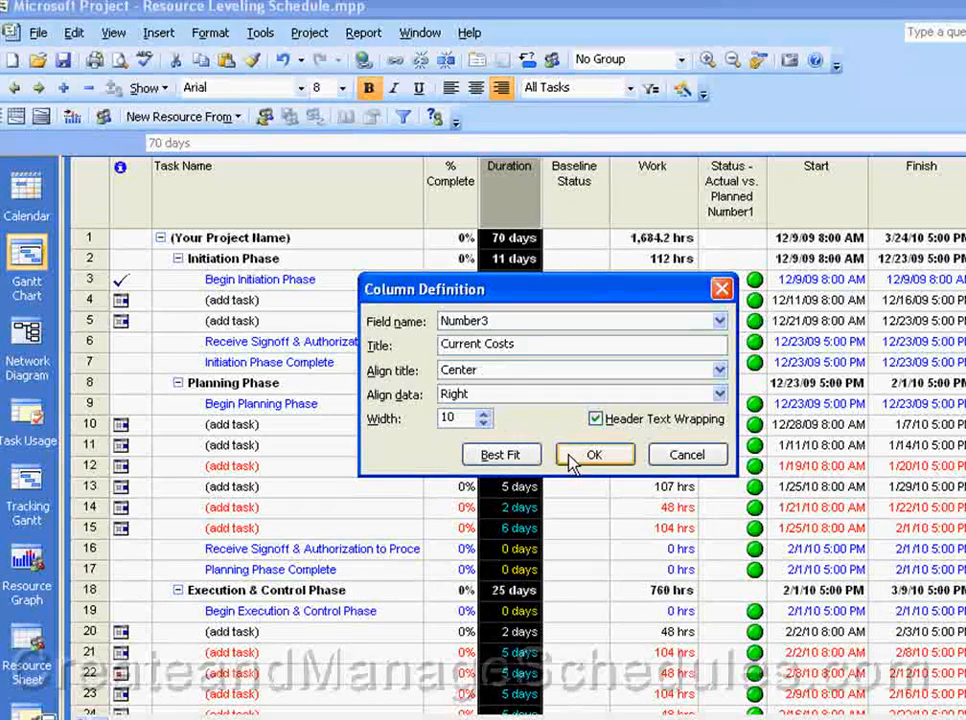
click(600, 457)
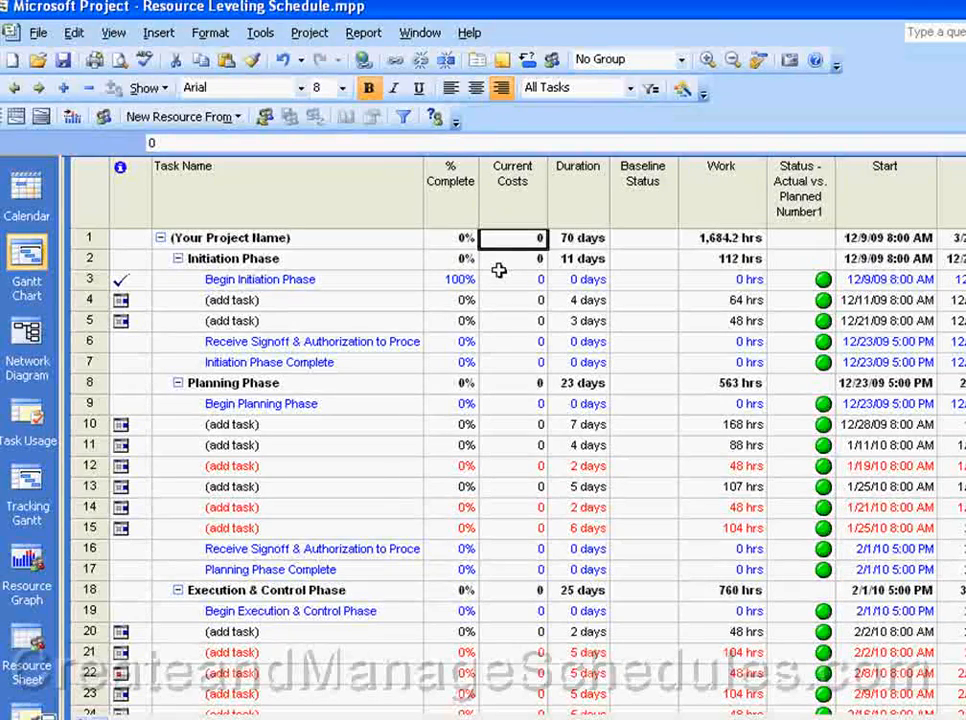
Step: Switch to the Internet Explorer window with the Create a custom field help page for Project
key(alt+Tab)
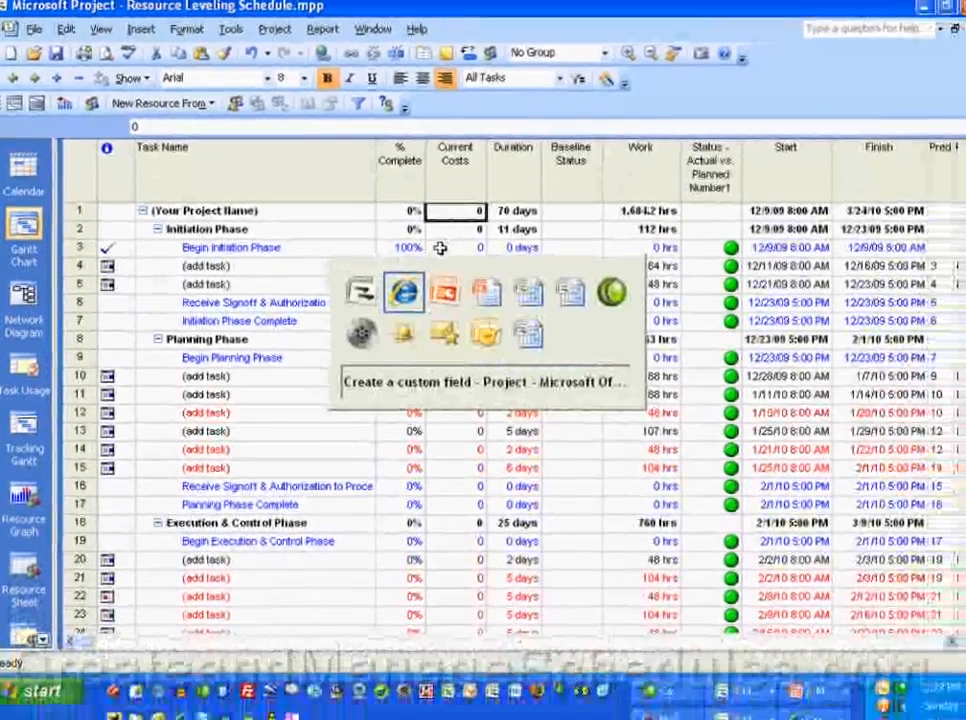